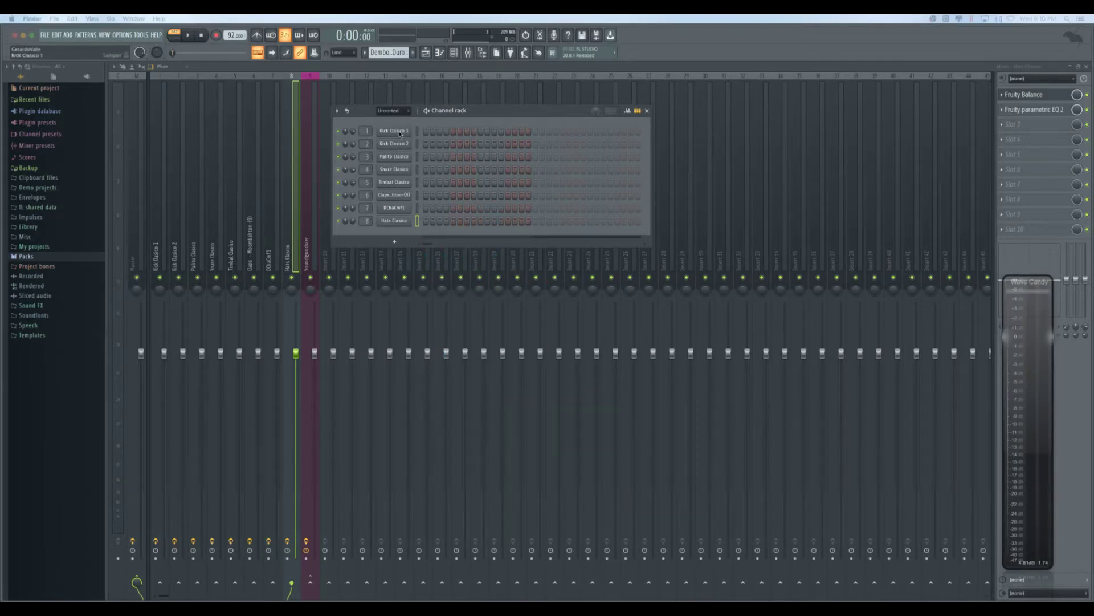
- Open the Kick Clasico 1 channel's sampler and preview its sample repeatedly
left_click_drag(491, 117, 538, 125)
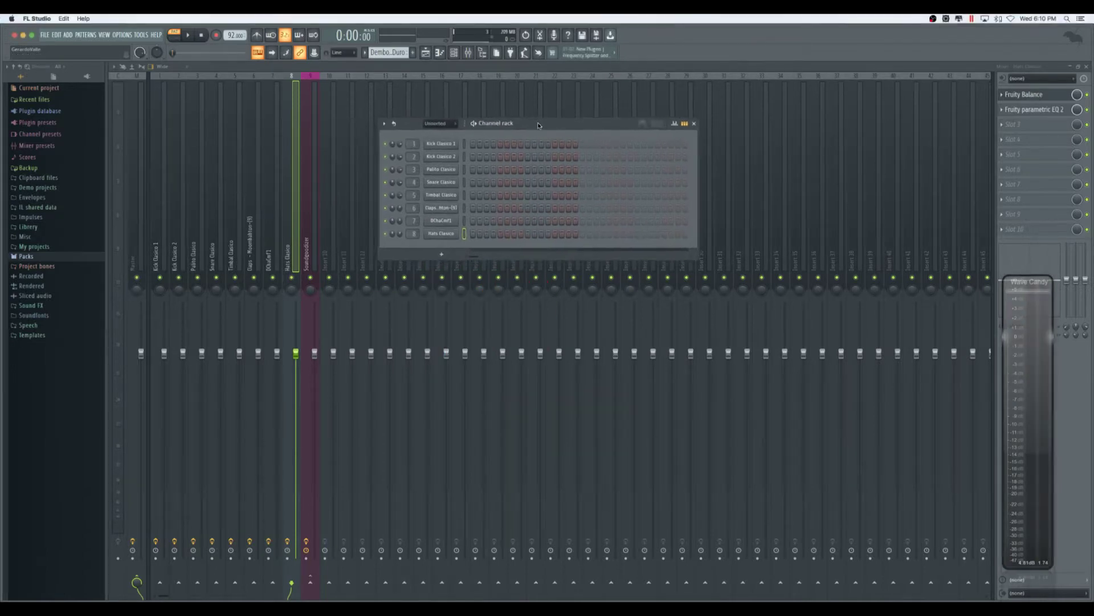
left_click(448, 145)
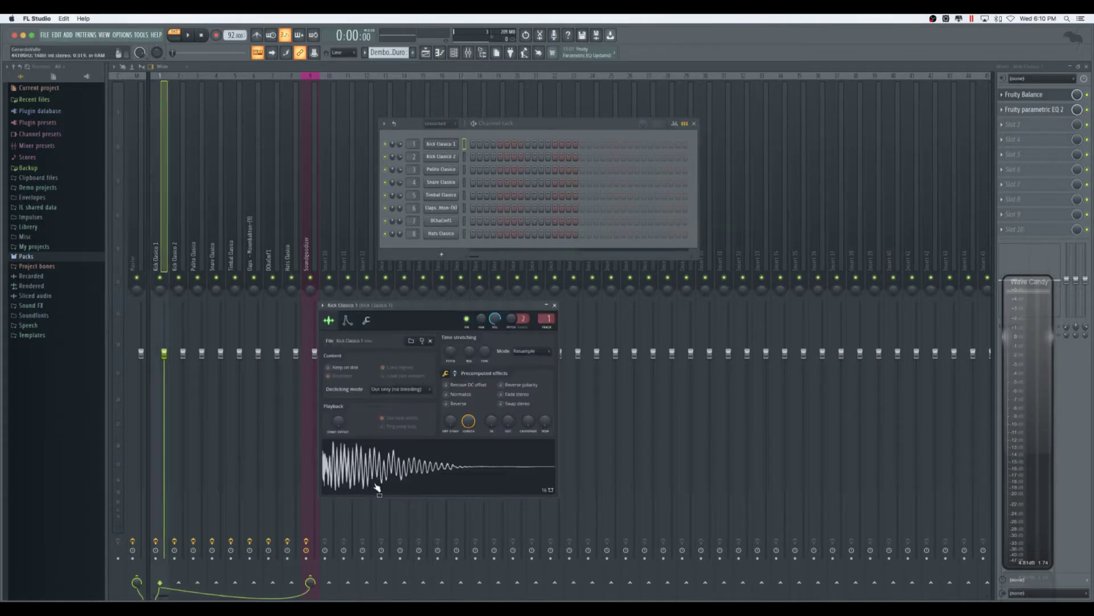
left_click(351, 471)
left_click(352, 470)
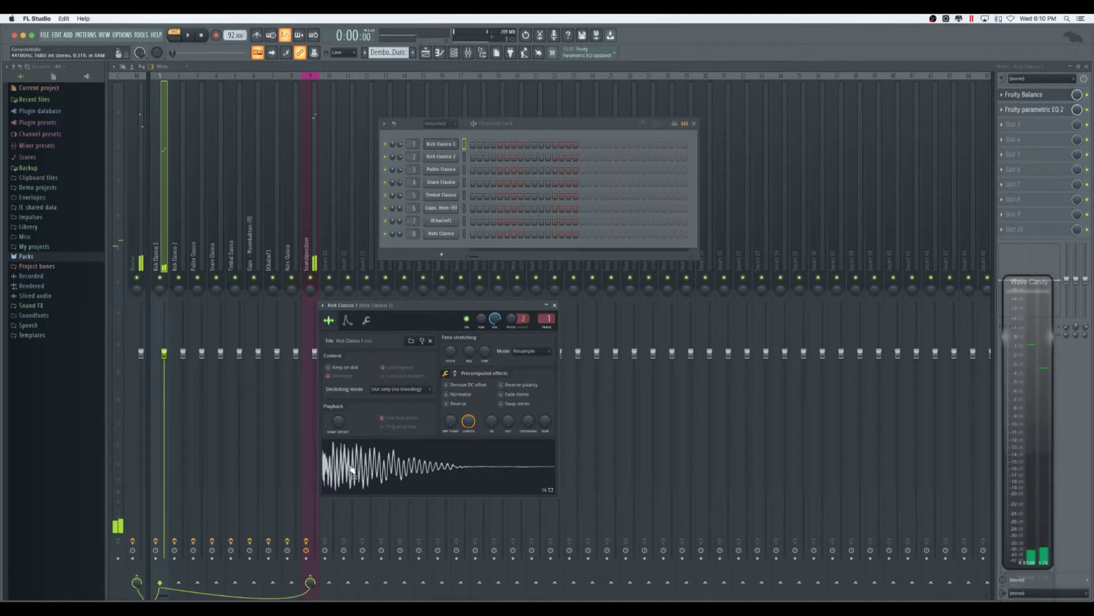
left_click(352, 471)
left_click(352, 470)
left_click(352, 471)
left_click(352, 470)
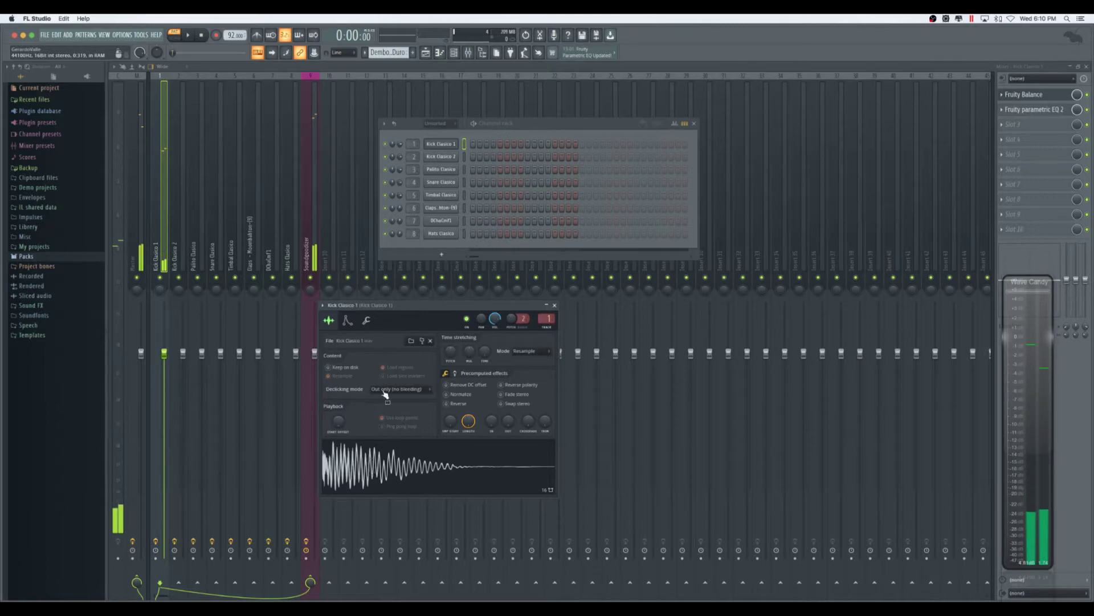
- Open the Kick Clasico 2 channel's sampler and preview its sample repeatedly for comparison with the first kick
left_click(447, 161)
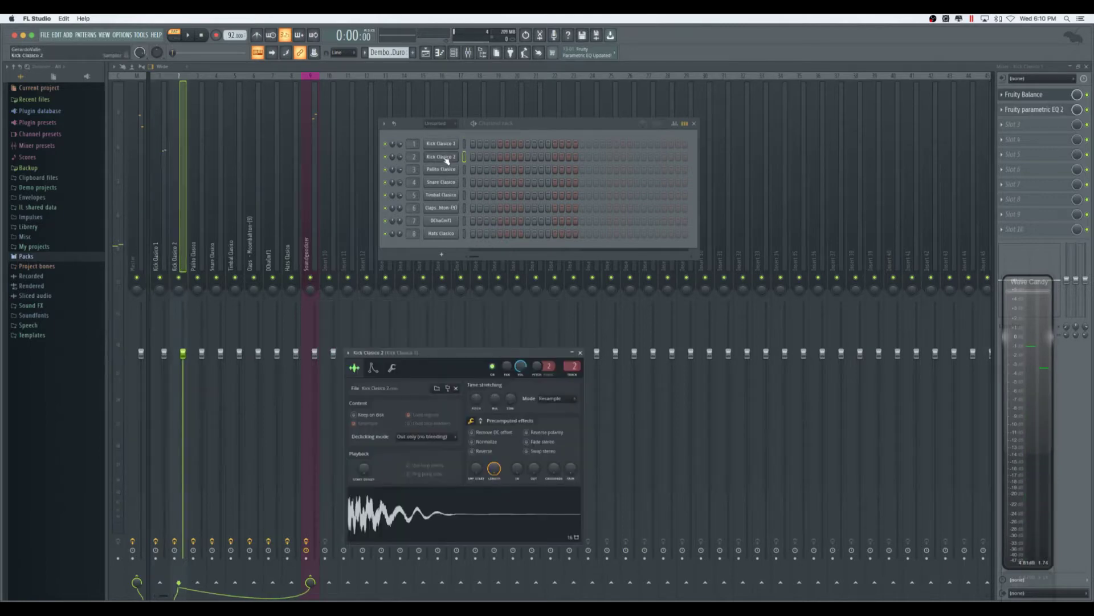
left_click(381, 521)
left_click(381, 521)
left_click(381, 520)
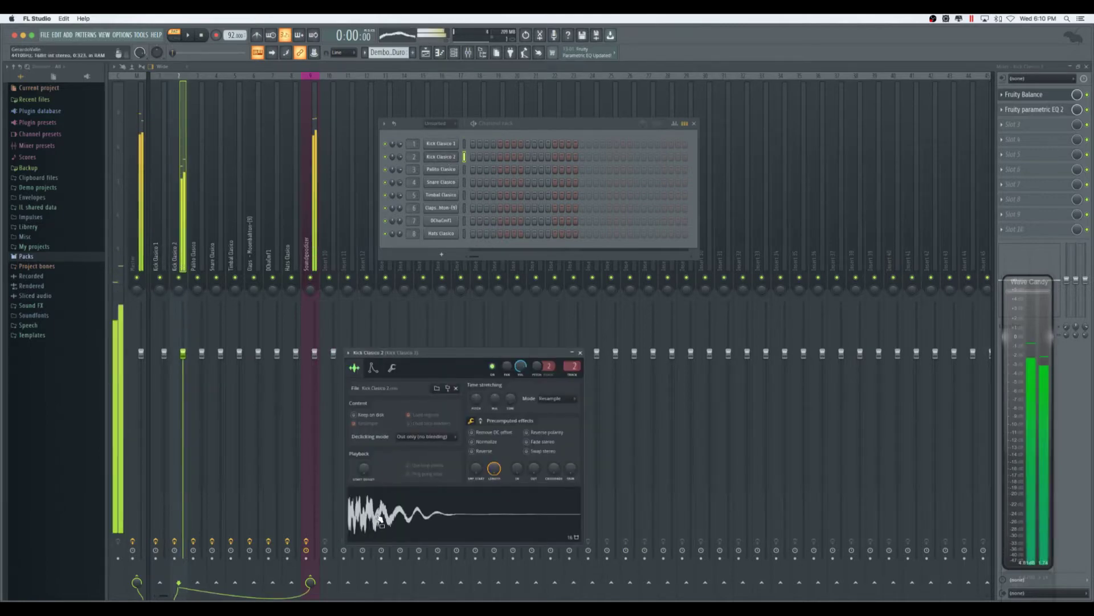
left_click(381, 520)
left_click(381, 521)
left_click(381, 521)
left_click(381, 520)
left_click(381, 520)
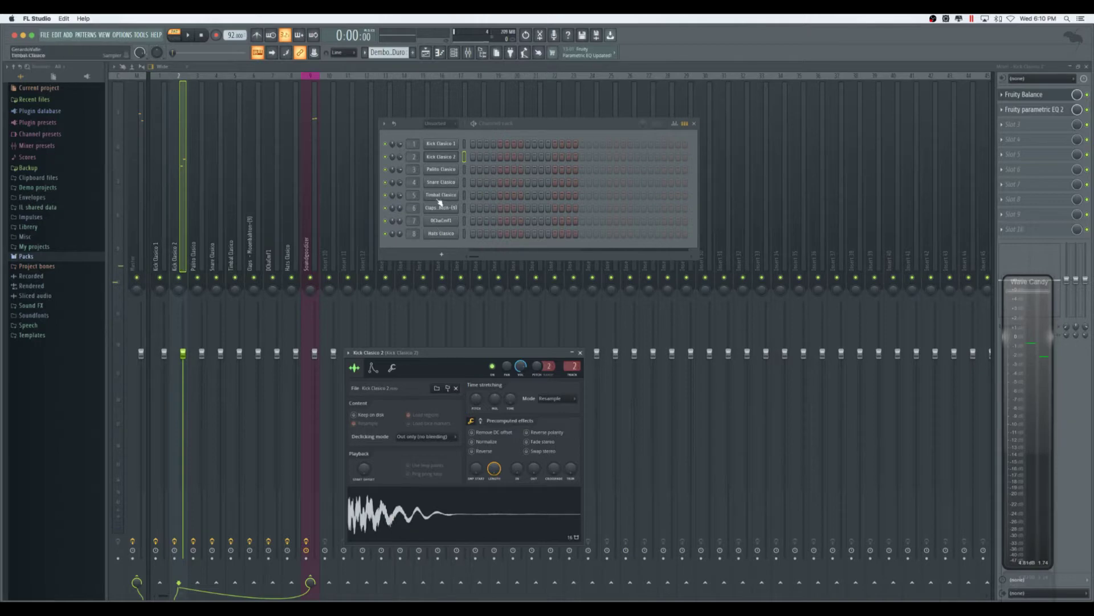
- Open the Snare Clasico channel, preview its sample several times and close its sampler window
left_click(450, 184)
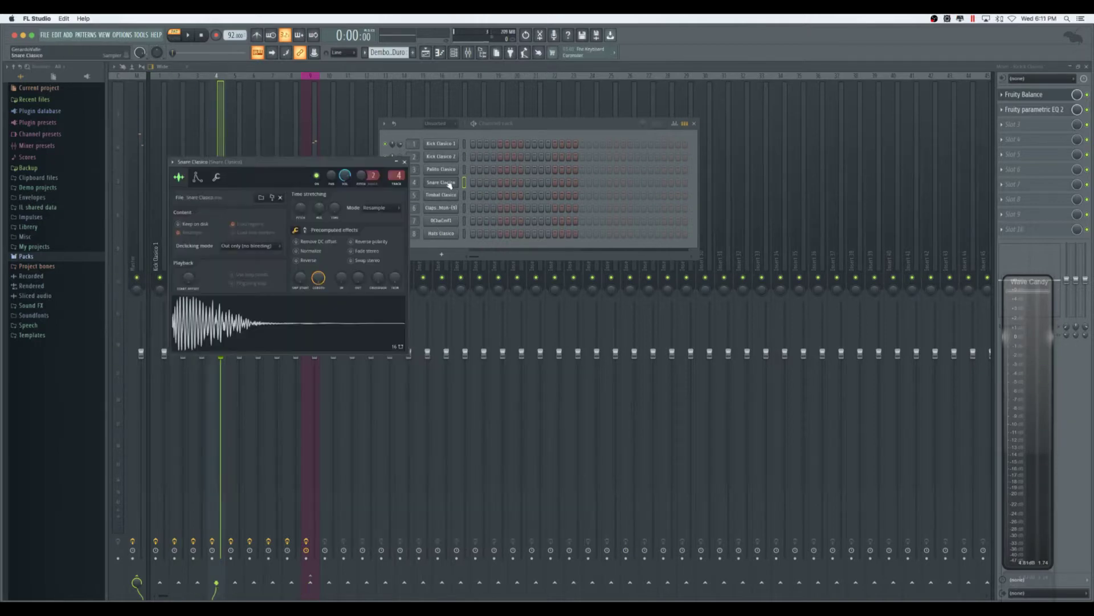
left_click(218, 327)
left_click(218, 328)
left_click(218, 328)
left_click(218, 327)
left_click(219, 327)
left_click(218, 328)
left_click(414, 123)
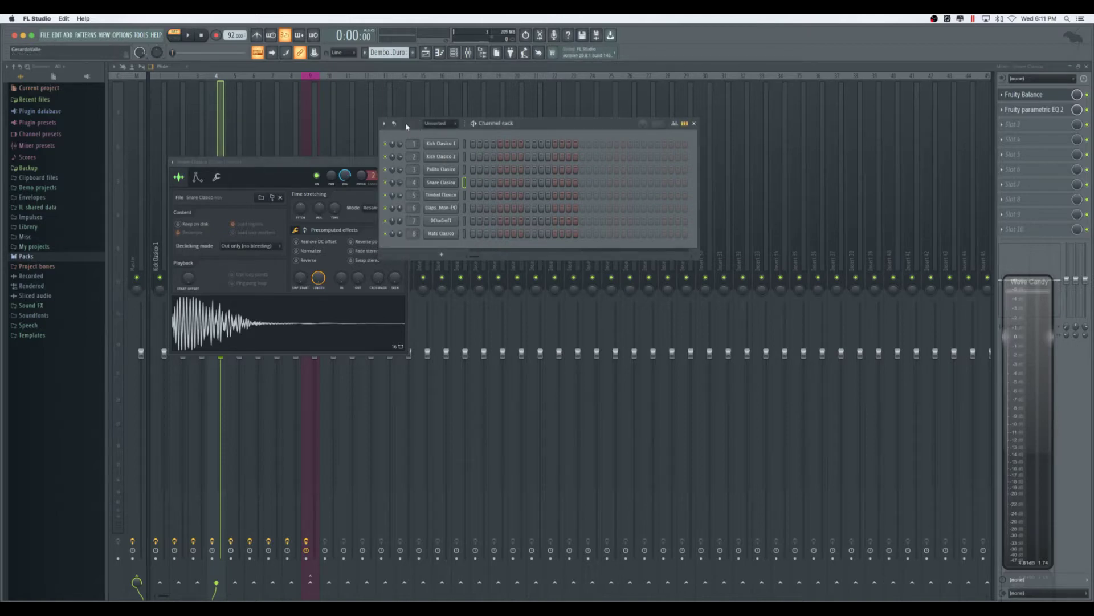
left_click_drag(293, 165, 557, 337)
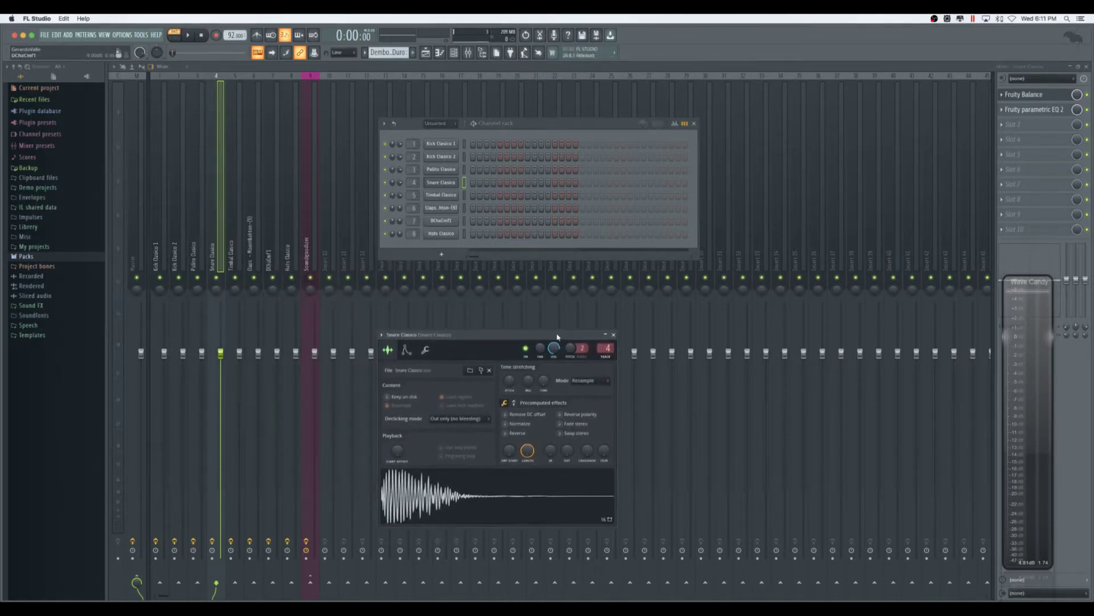
left_click(614, 335)
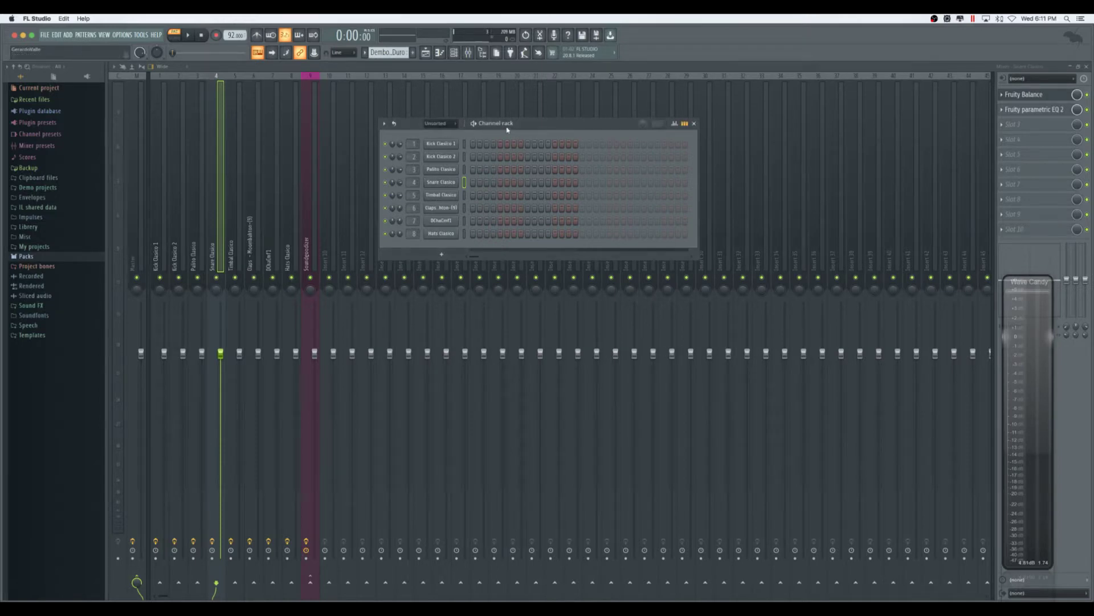
- Reposition the channel rack lower over the mixer and preview the Kick Clasico 1 sample again
left_click_drag(528, 125, 541, 188)
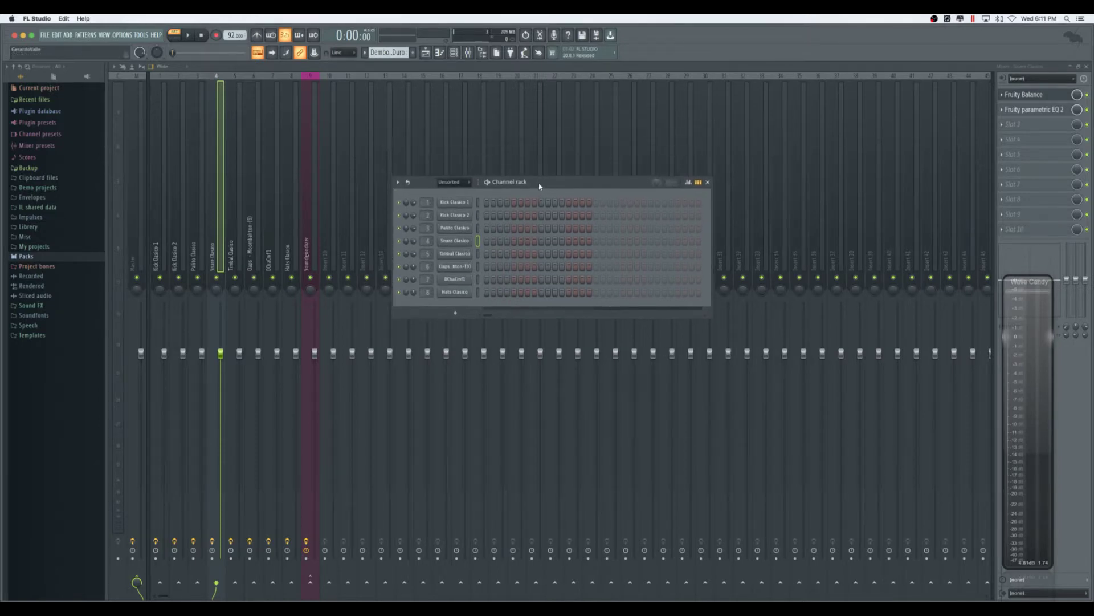
left_click(456, 207)
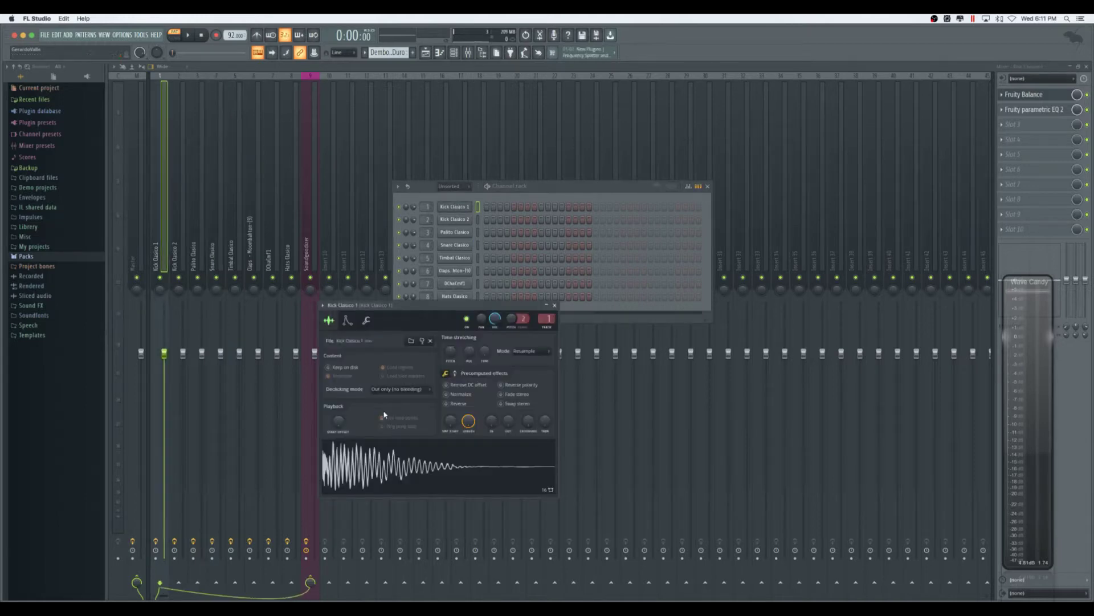
left_click(351, 468)
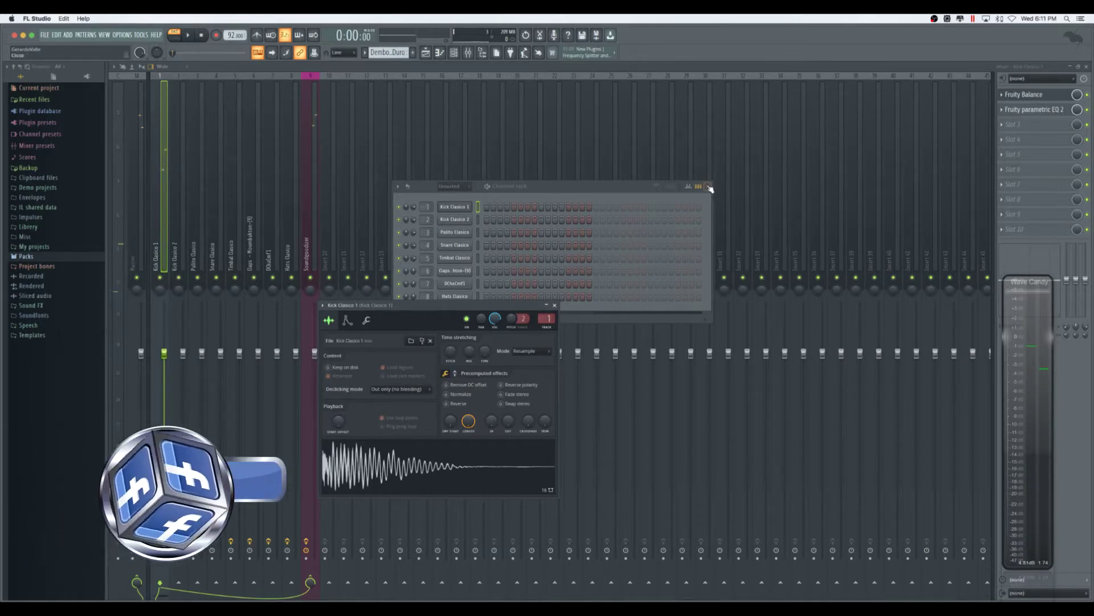
- Close the Kick Clasico 1 sampler window and bring the channel rack back up over the mixer
left_click(682, 187)
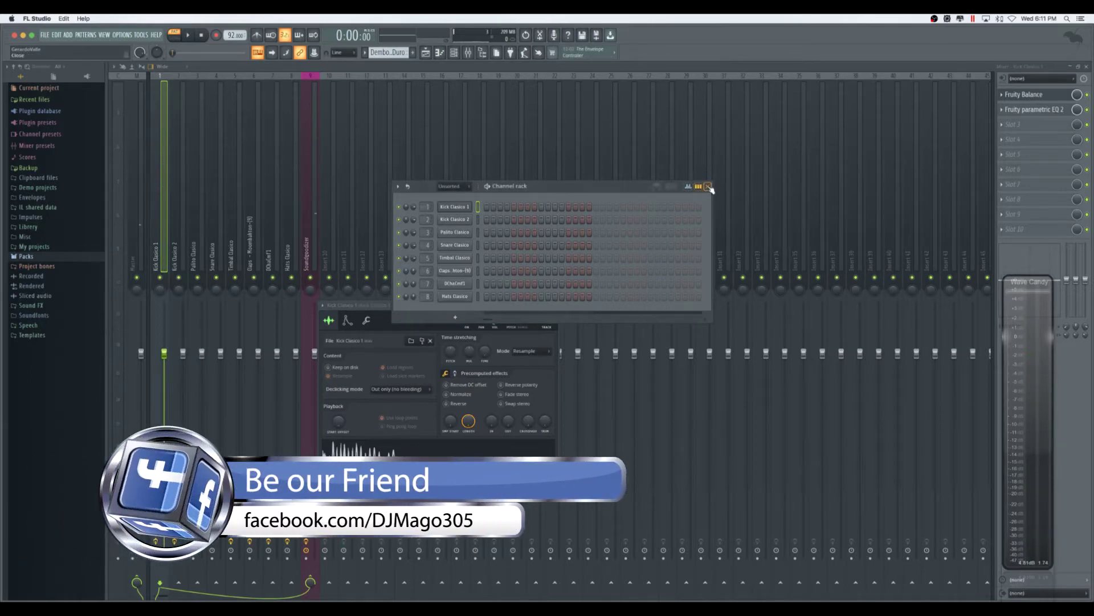
left_click(707, 187)
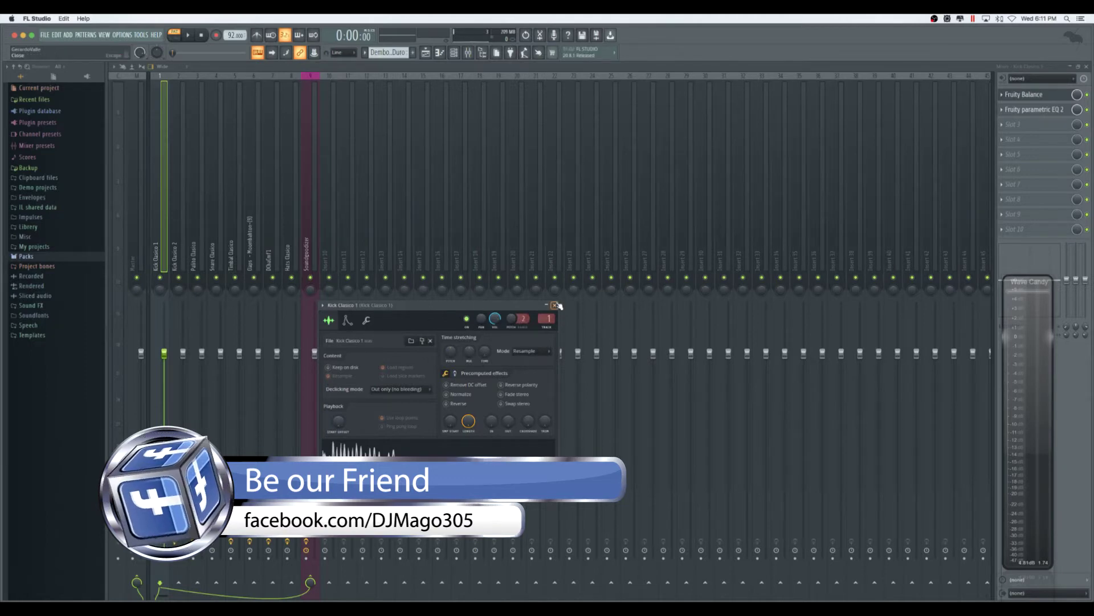
left_click(548, 136)
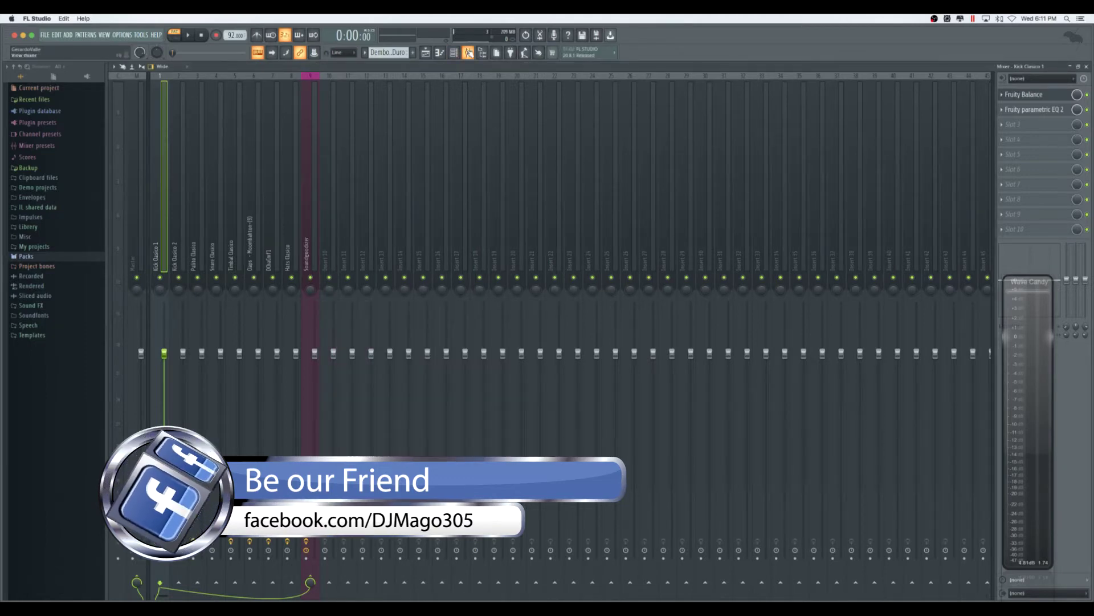
left_click(468, 52)
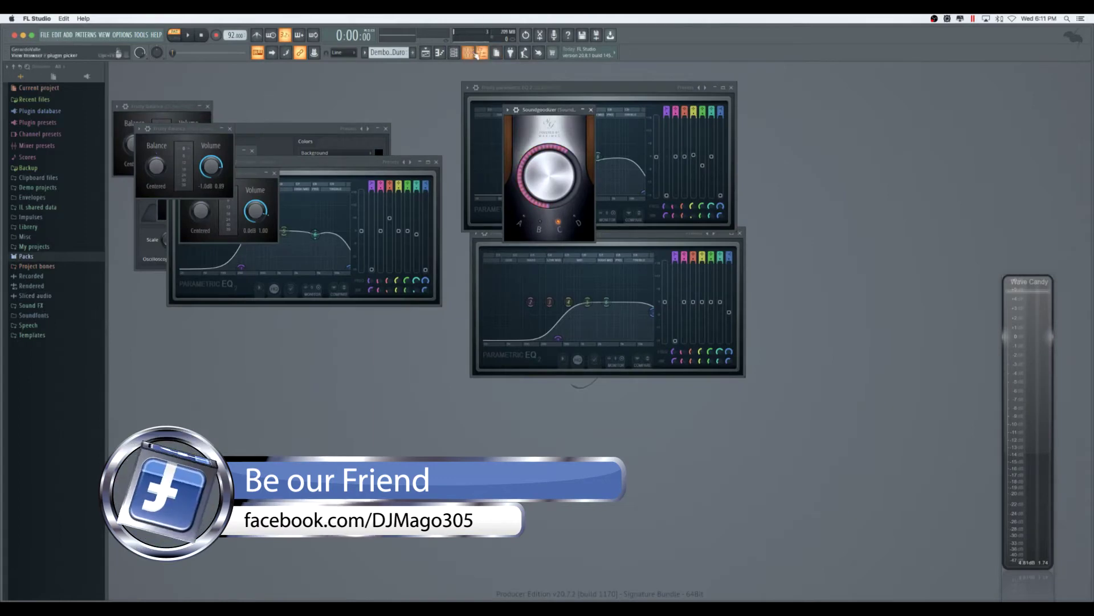
left_click(469, 53)
left_click(454, 53)
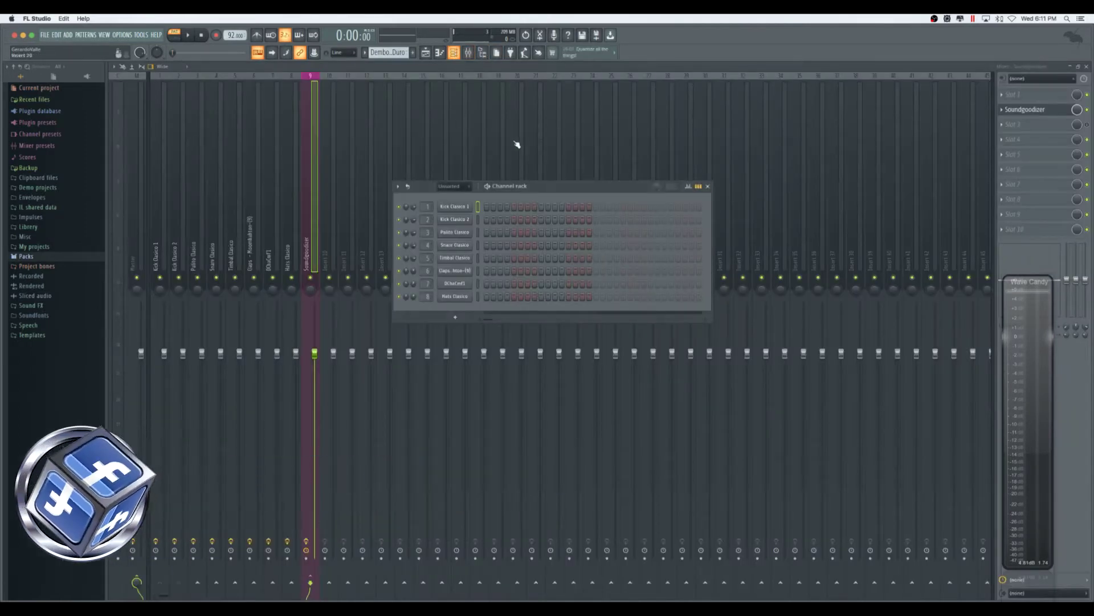
- Extend the pattern to 32 steps and fill Kick Clasico 1 and Kick Clasico 2 with a hit on each 4 steps
left_click(596, 207)
right_click(464, 209)
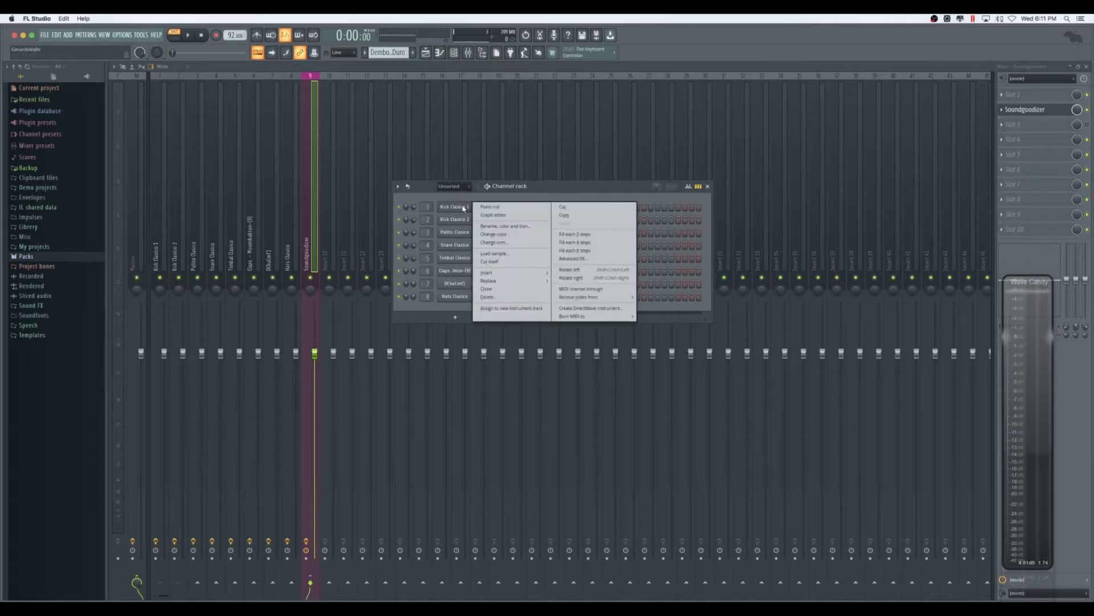
left_click(587, 244)
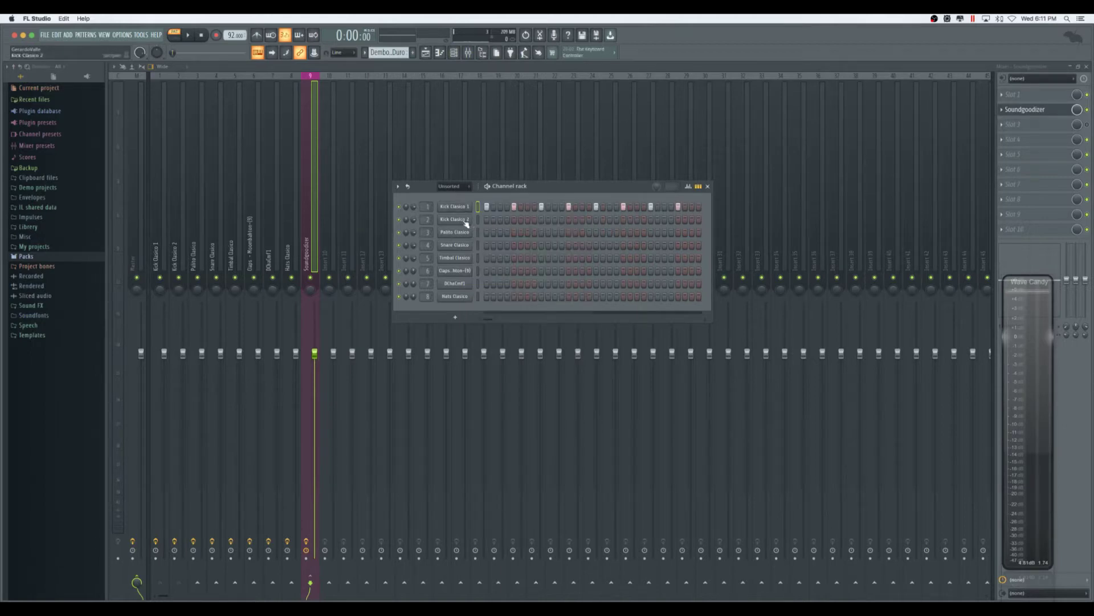
right_click(465, 221)
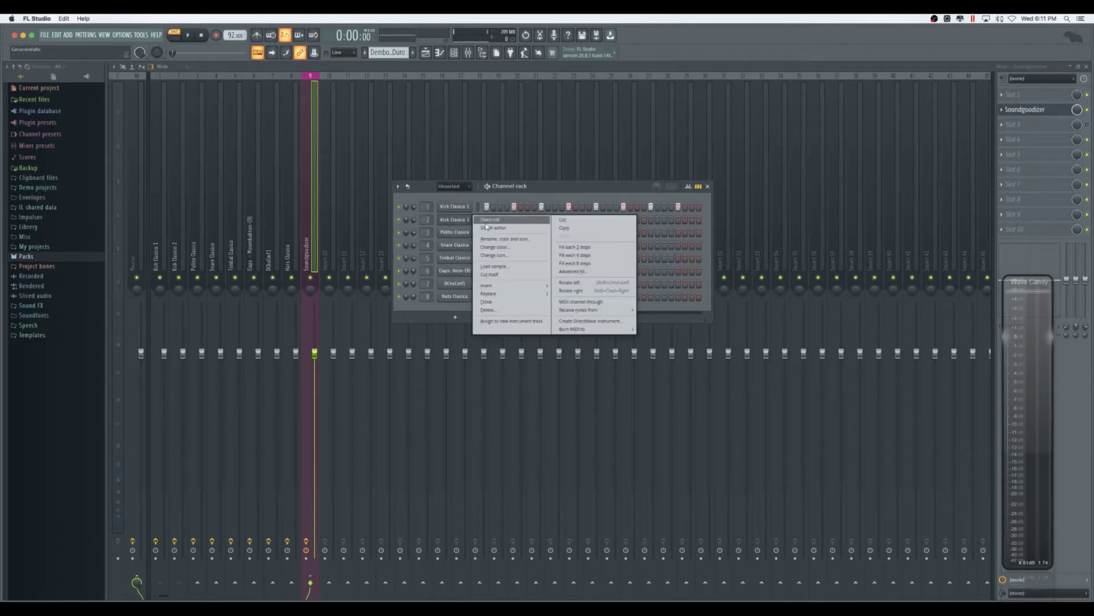
left_click(576, 256)
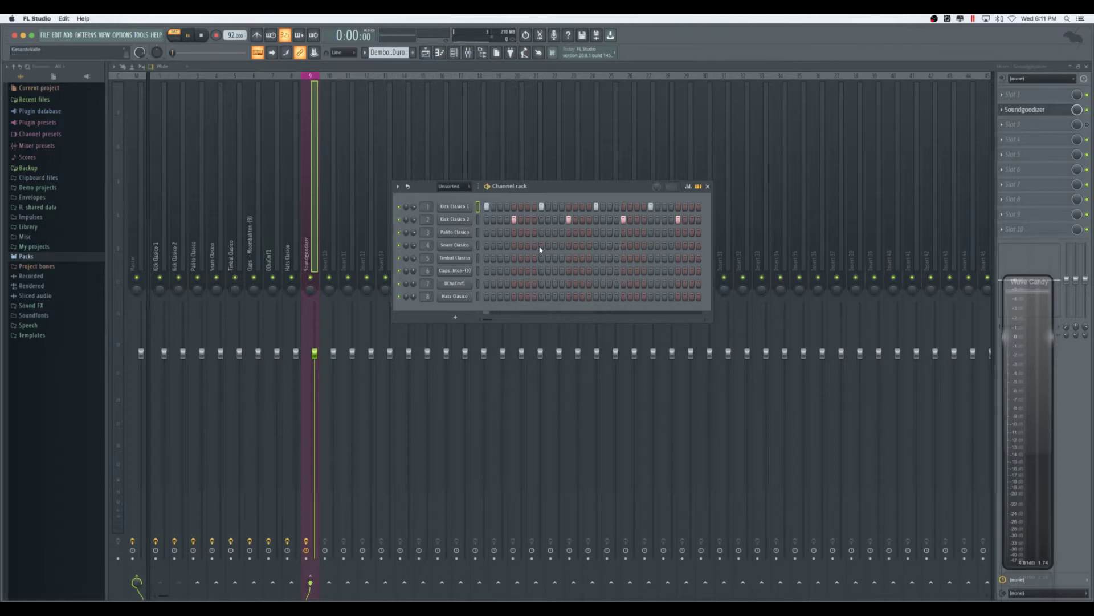
- Play back the alternating pattern of the two kicks and stop it
key("space")
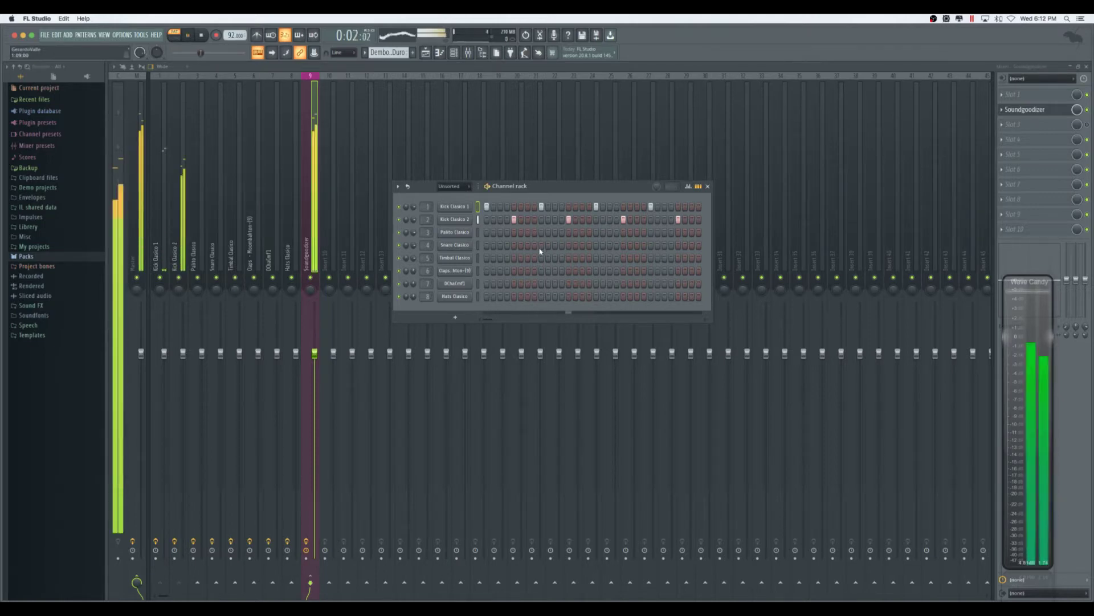
key("space")
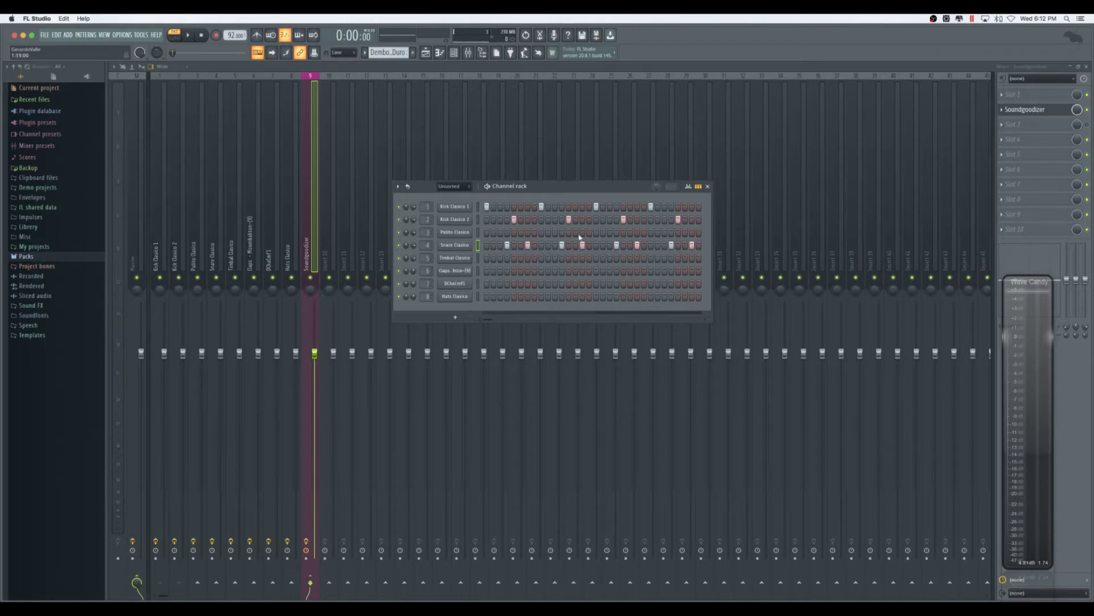
- Play the kick and snare pattern with the Kick Clasico 1 mixer track soloed, and hide the channel rack
key("space")
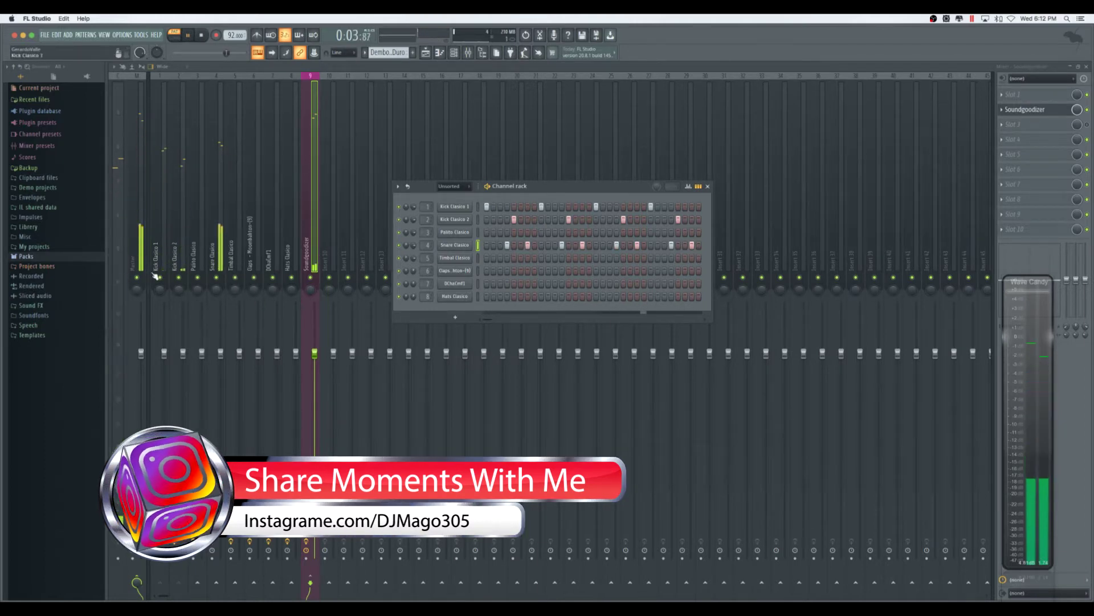
key("F6")
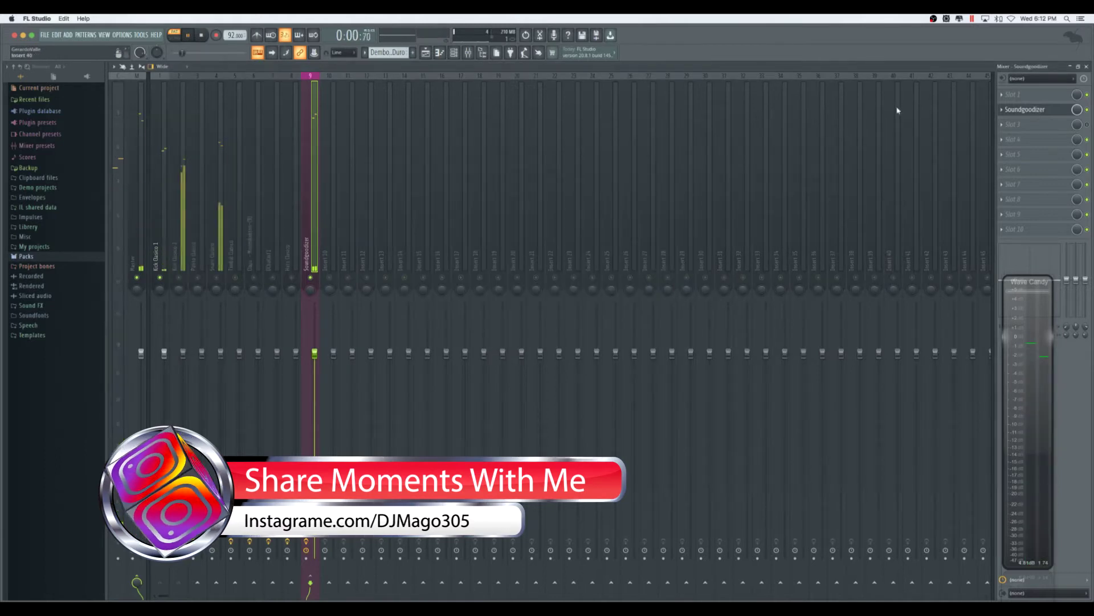
- Load Fruity Balance into the first effect slot of the Soundgoodizer mixer track, ahead of the Soundgoodizer
left_click(1015, 94)
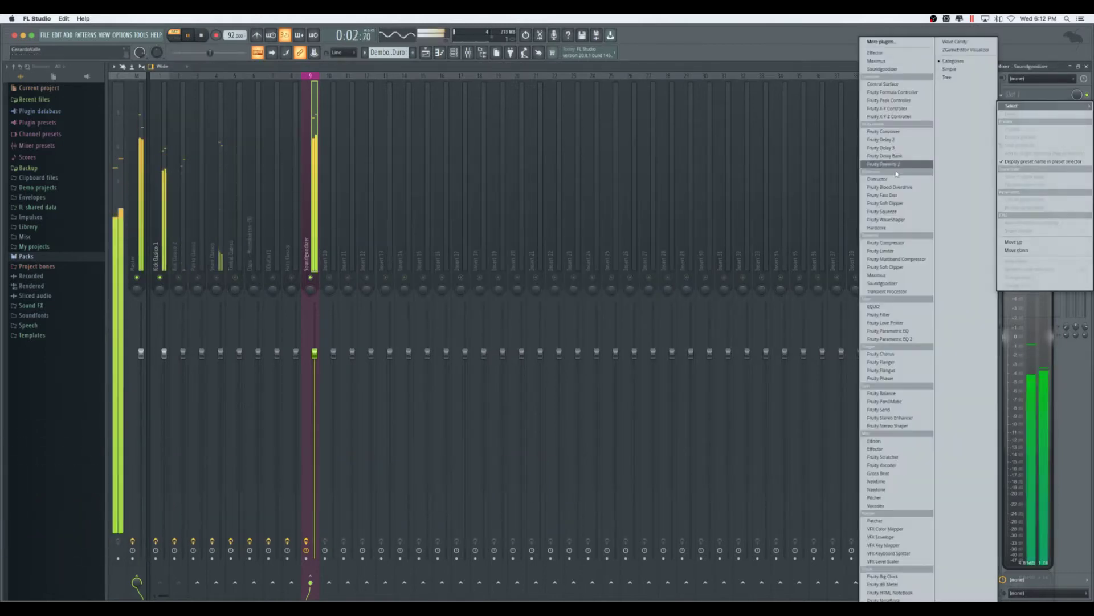
left_click(915, 332)
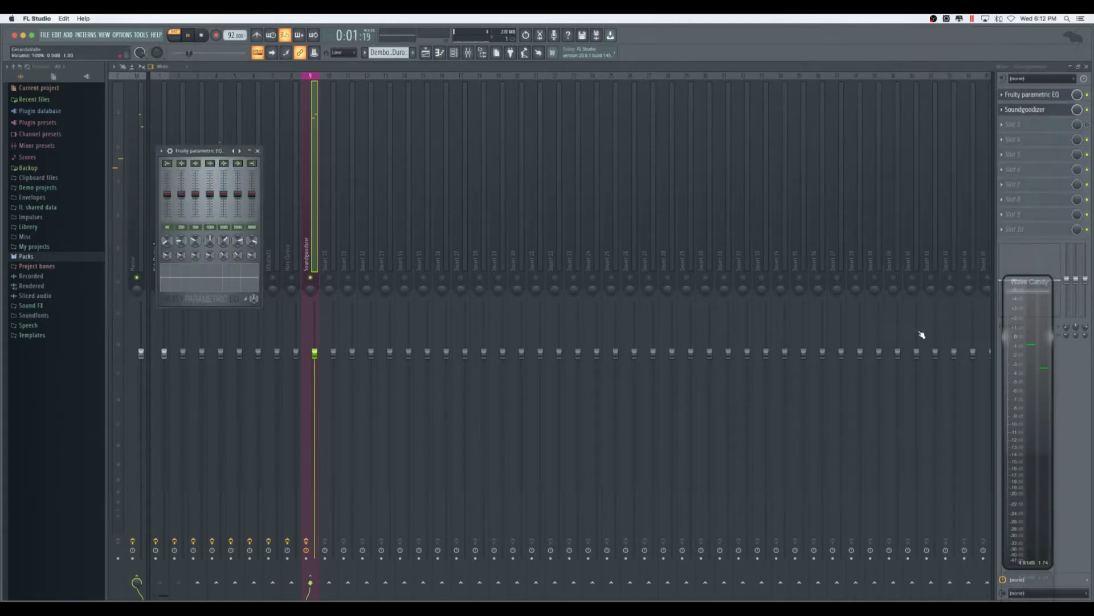
left_click(1001, 94)
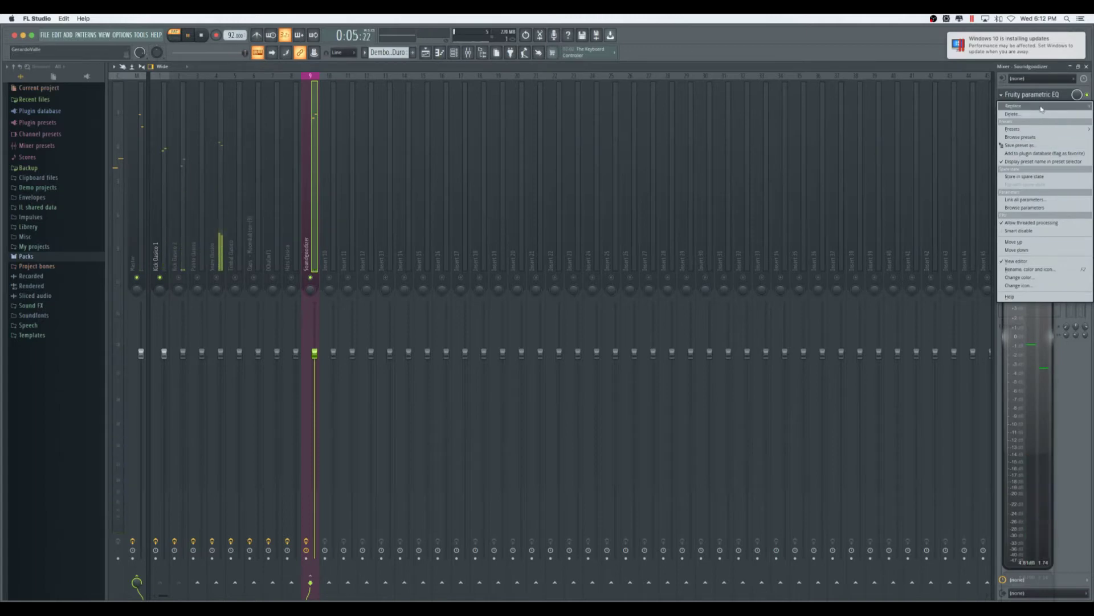
mouse_move(1042, 108)
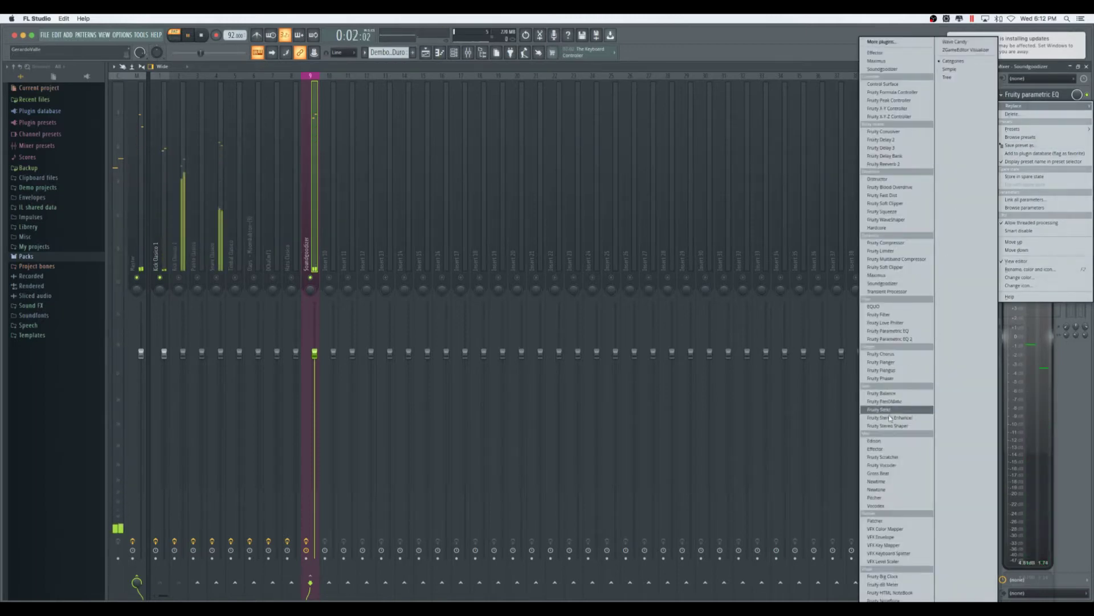
left_click(900, 394)
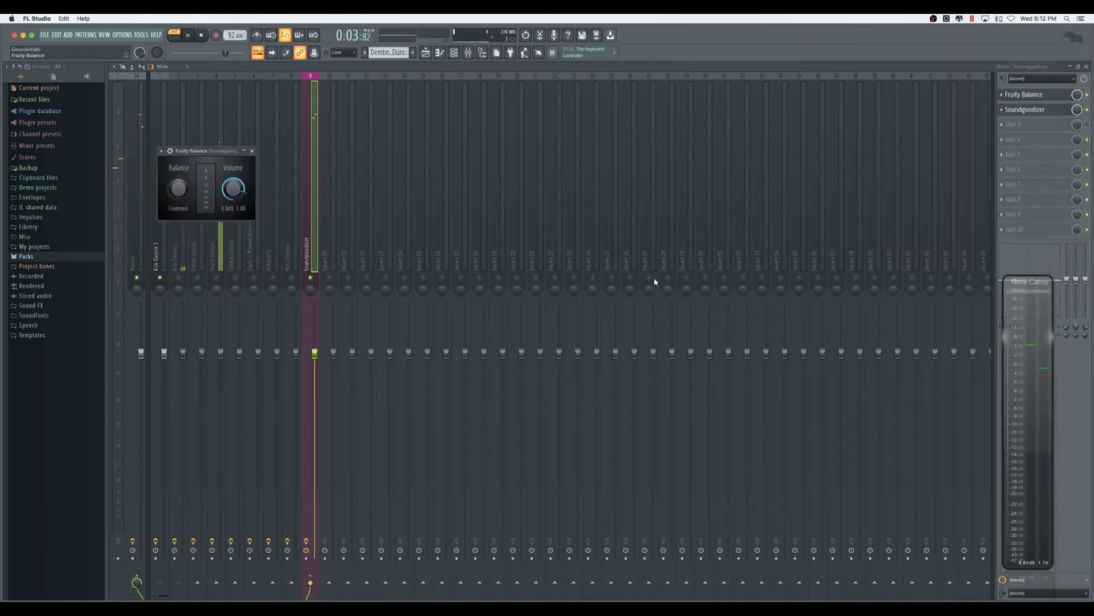
- Raise the Fruity Balance volume on the Soundgoodizer track to about 0.8 dB
right_click(239, 194)
left_click(237, 192)
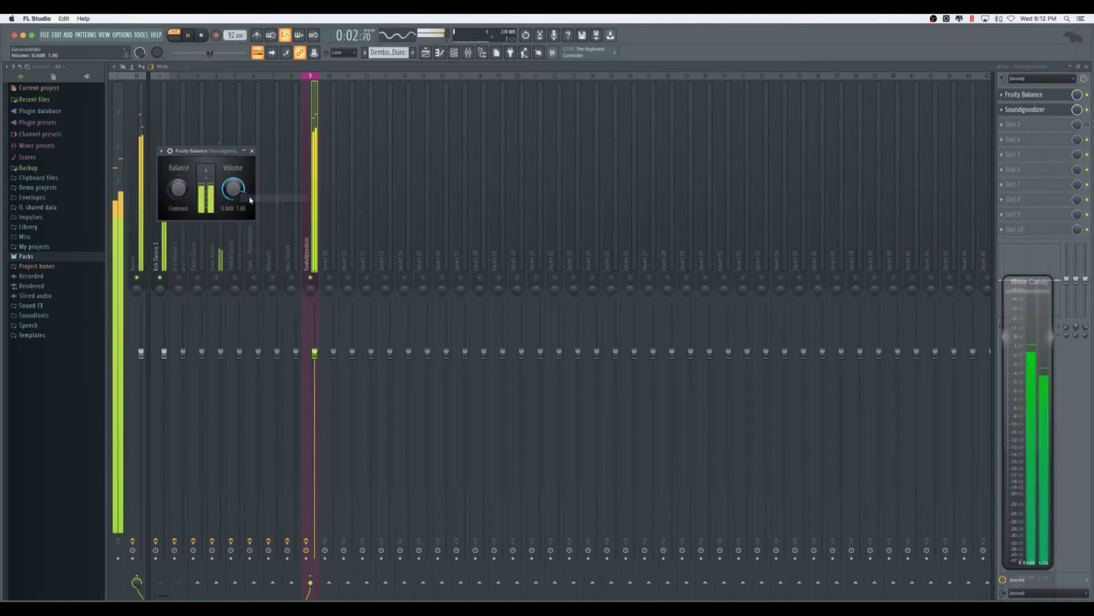
left_click_drag(237, 192, 238, 181)
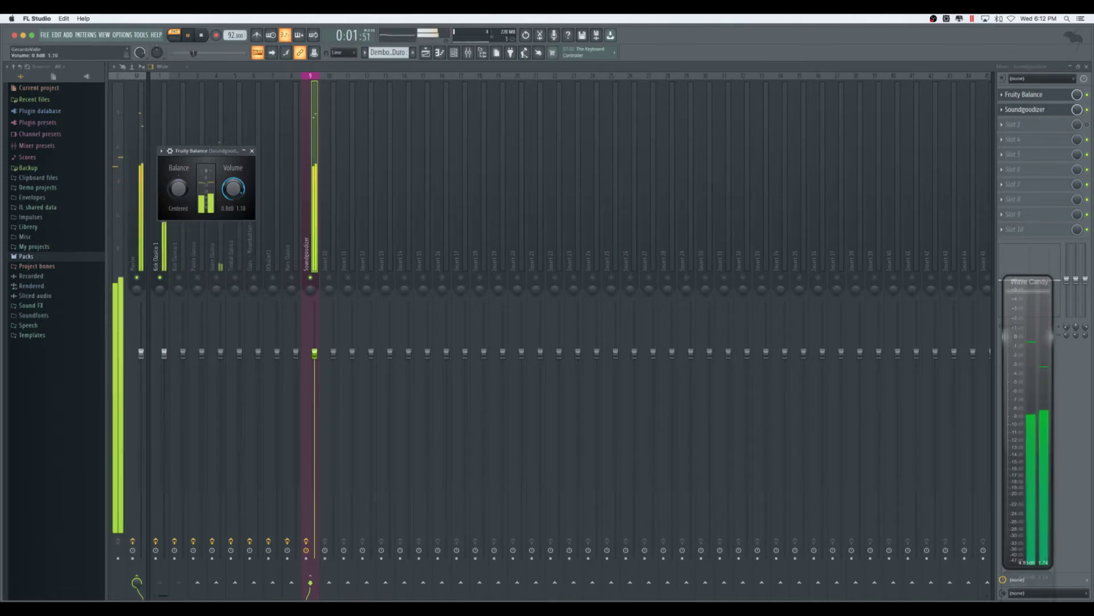
- View the Soundgoodizer and load Fruity Parametric EQ 2 into the third effect slot of its mixer track
left_click(1037, 111)
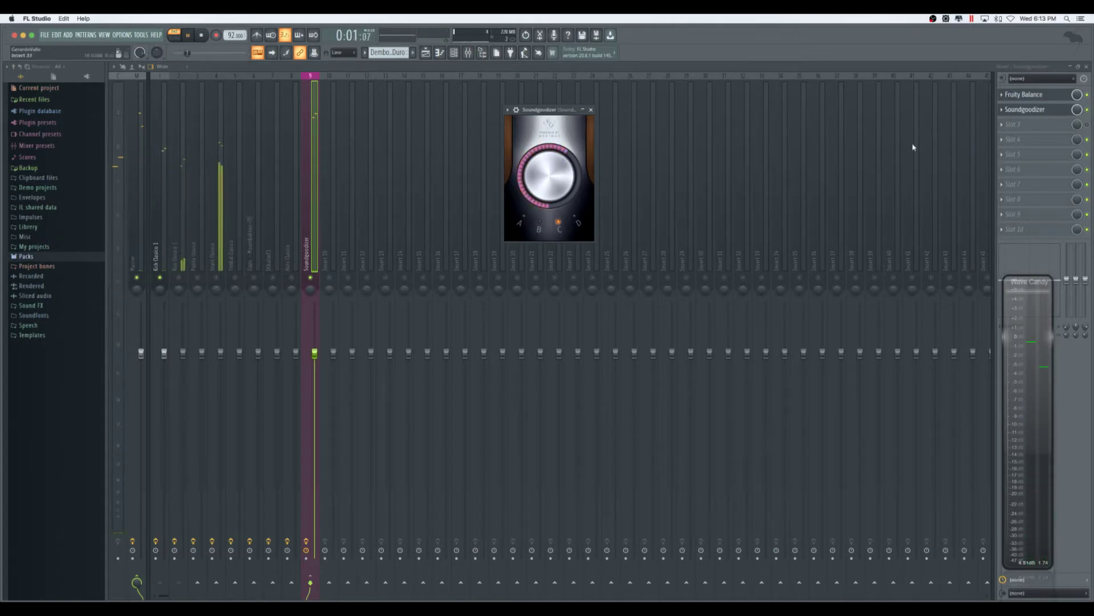
left_click(1005, 127)
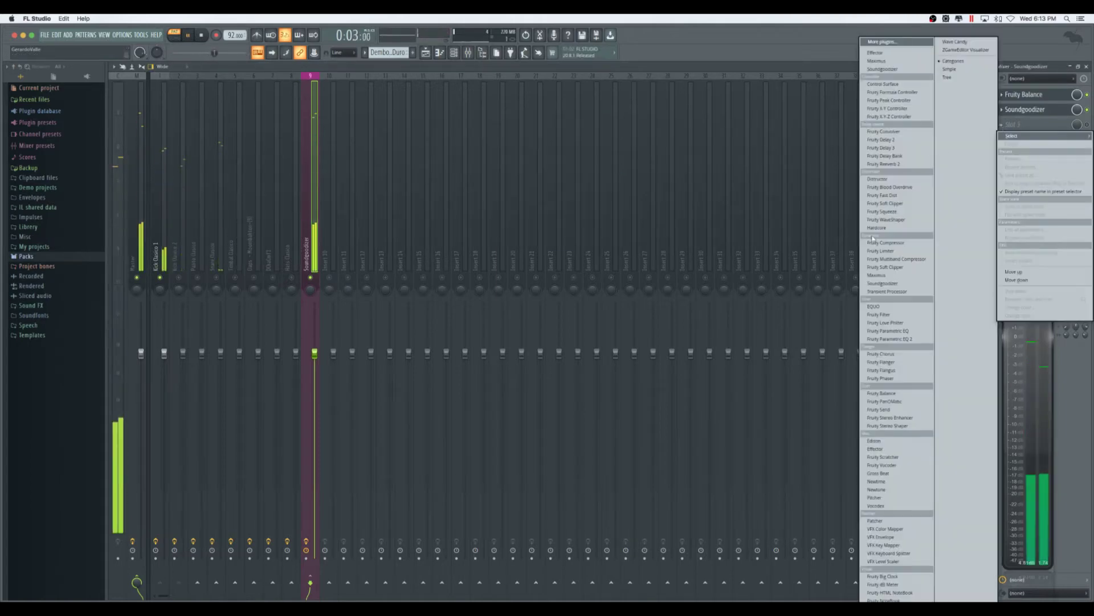
left_click(894, 340)
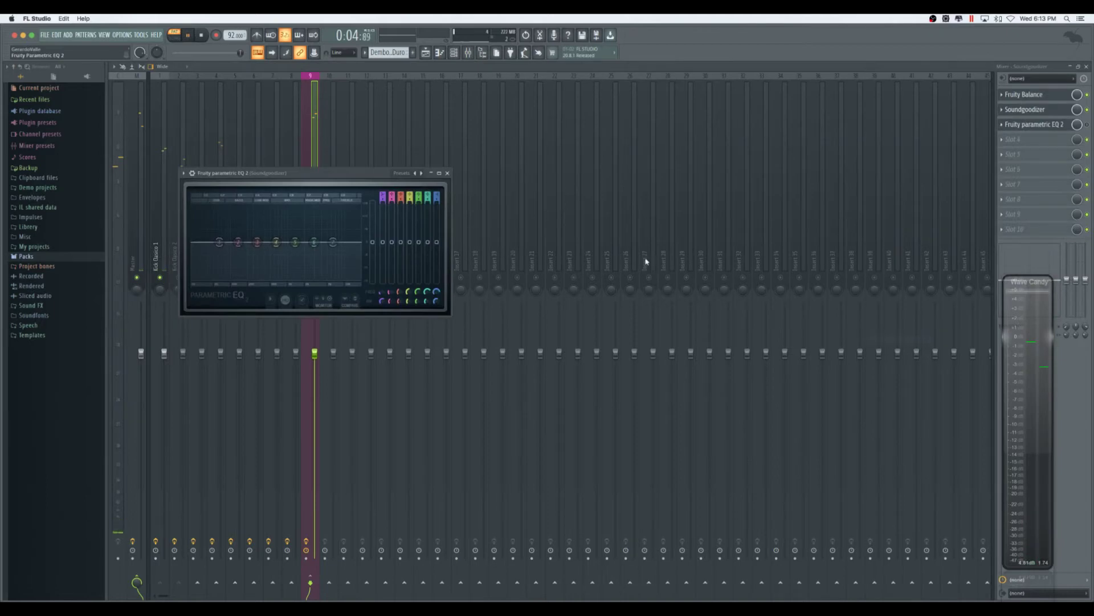
left_click(448, 174)
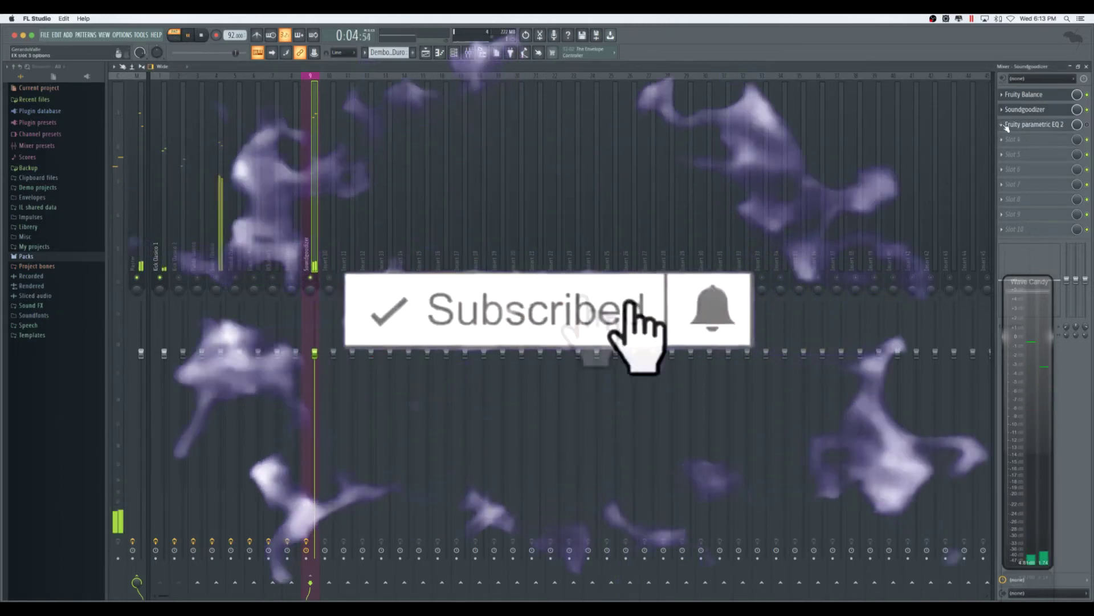
- Delete Fruity Parametric EQ 2 from the third effect slot of the Soundgoodizer track
key("F8")
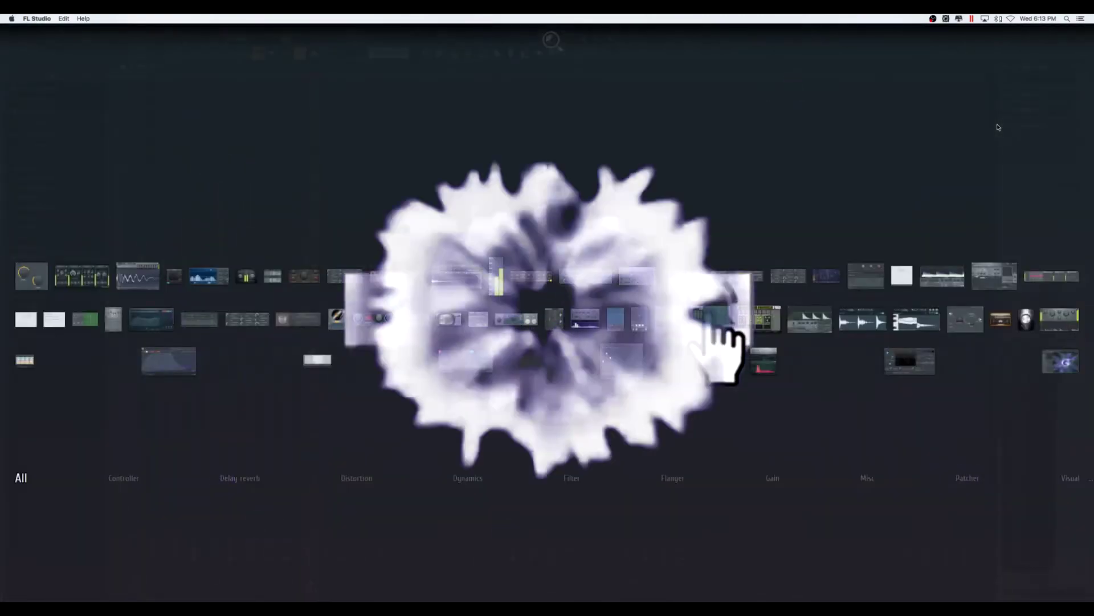
key("F8")
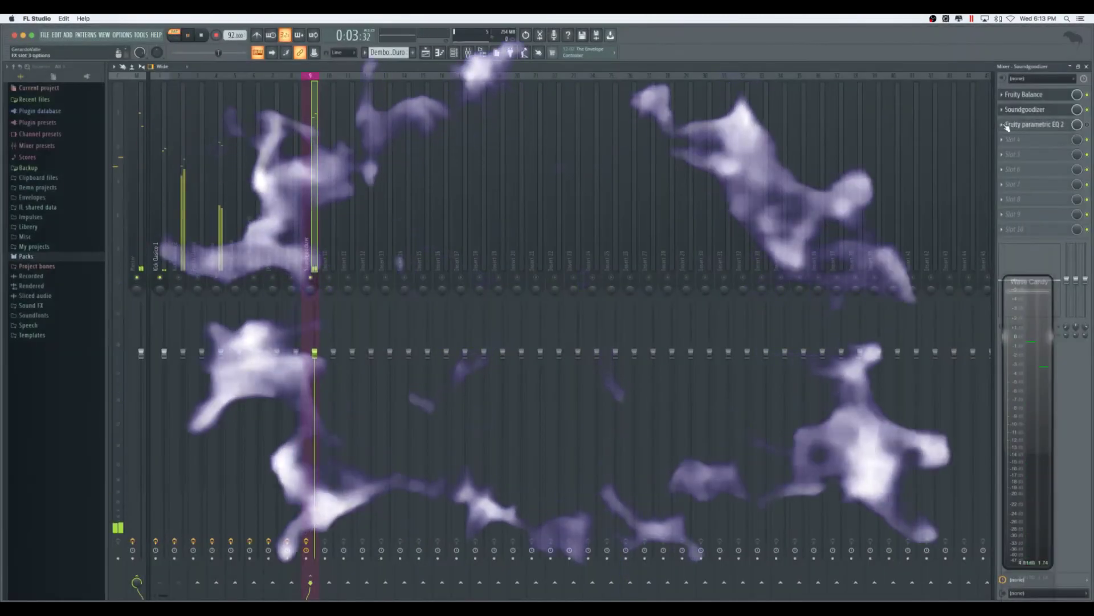
left_click(1002, 124)
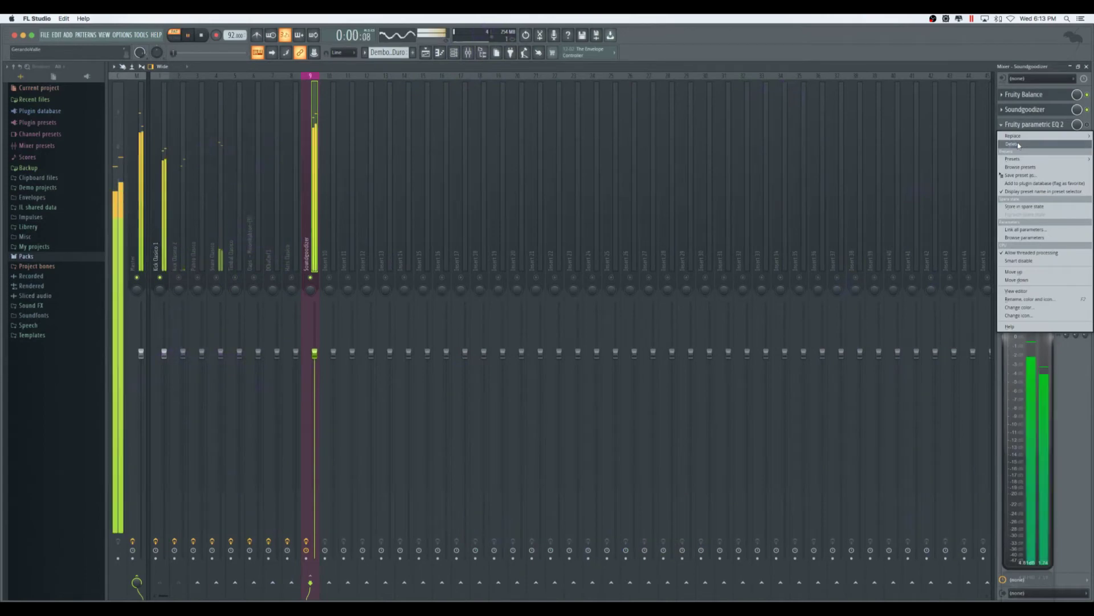
left_click(1018, 145)
left_click(584, 359)
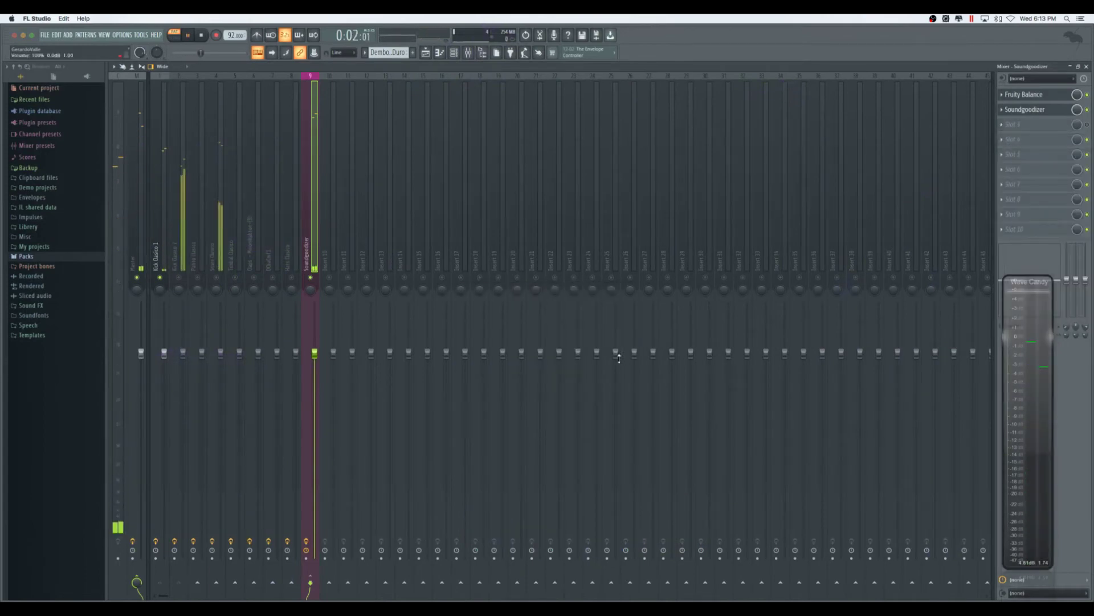
- Delete Fruity Balance from the first effect slot of the Soundgoodizer track
left_click(1004, 96)
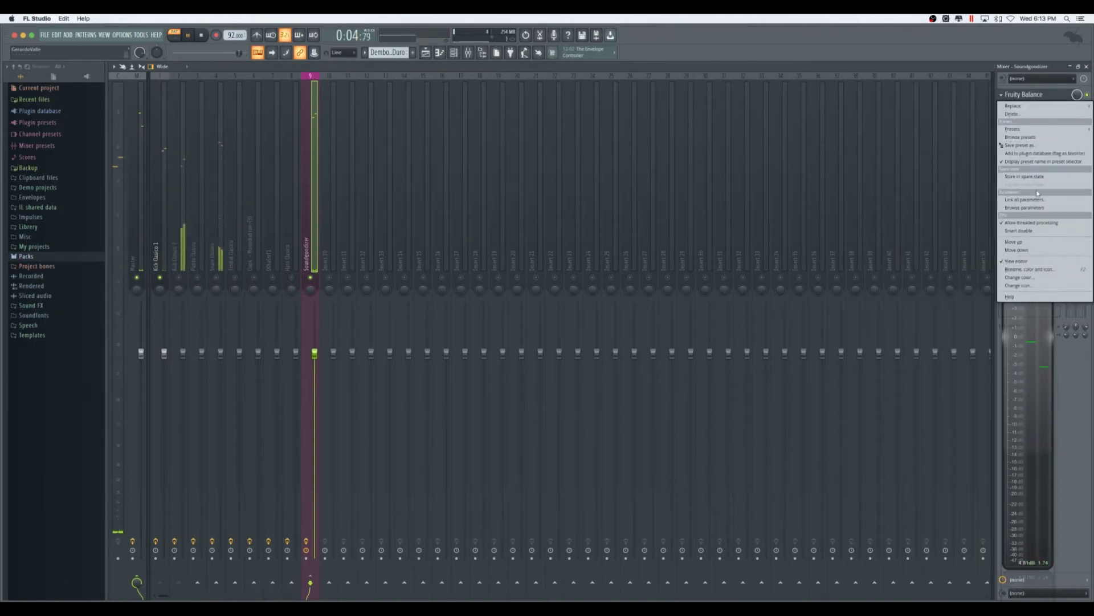
left_click(1015, 114)
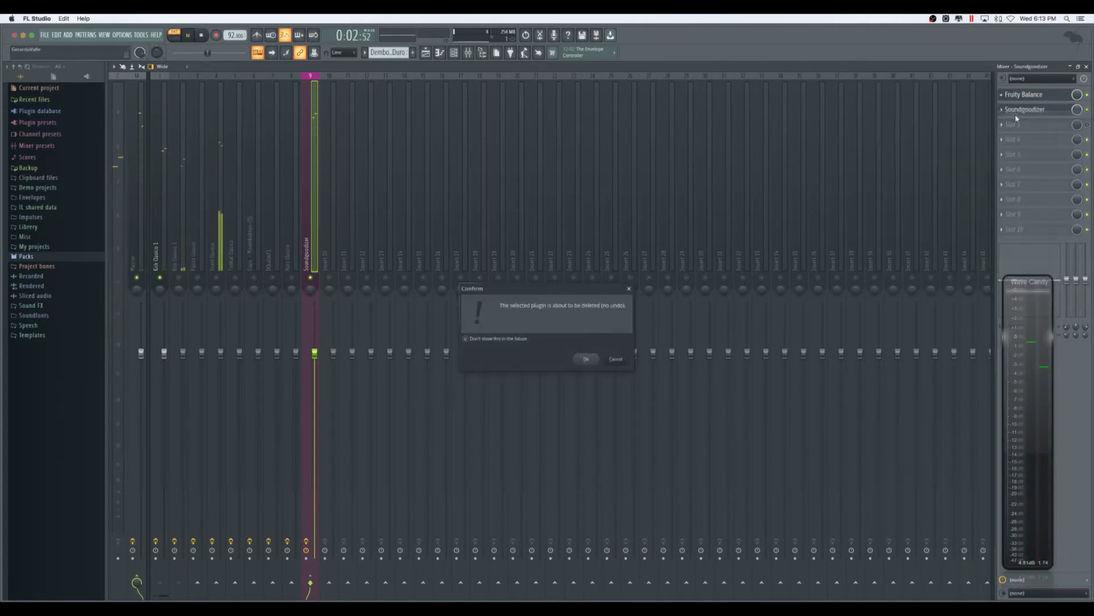
left_click(591, 360)
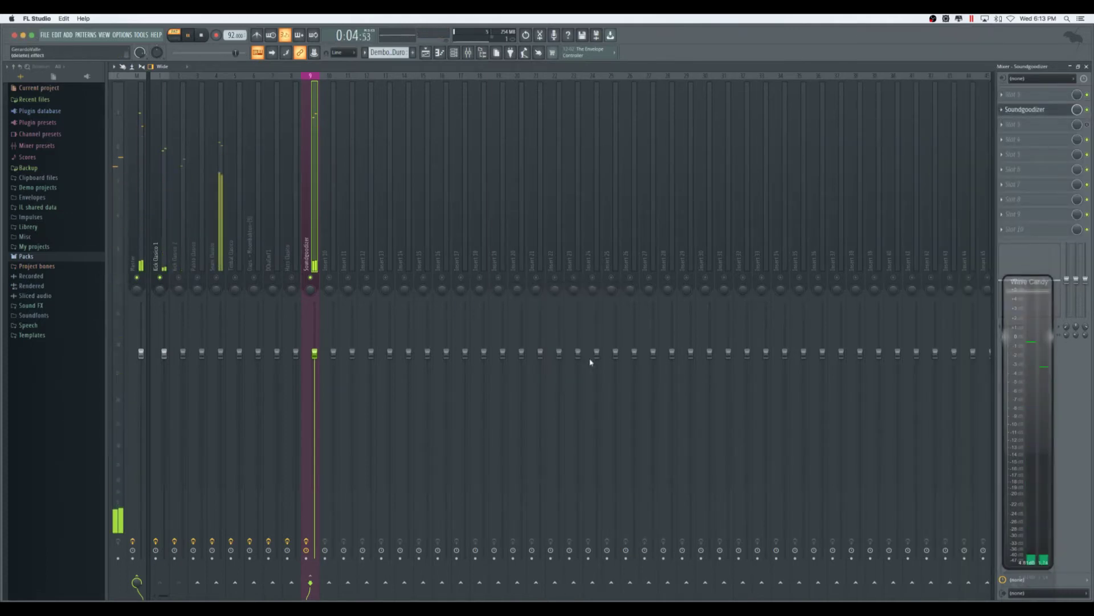
- Set the Fruity Balance volume on the Kick Clasico 1 track to about 1.2 dB and check its Parametric EQ 2 curve
left_click(155, 248)
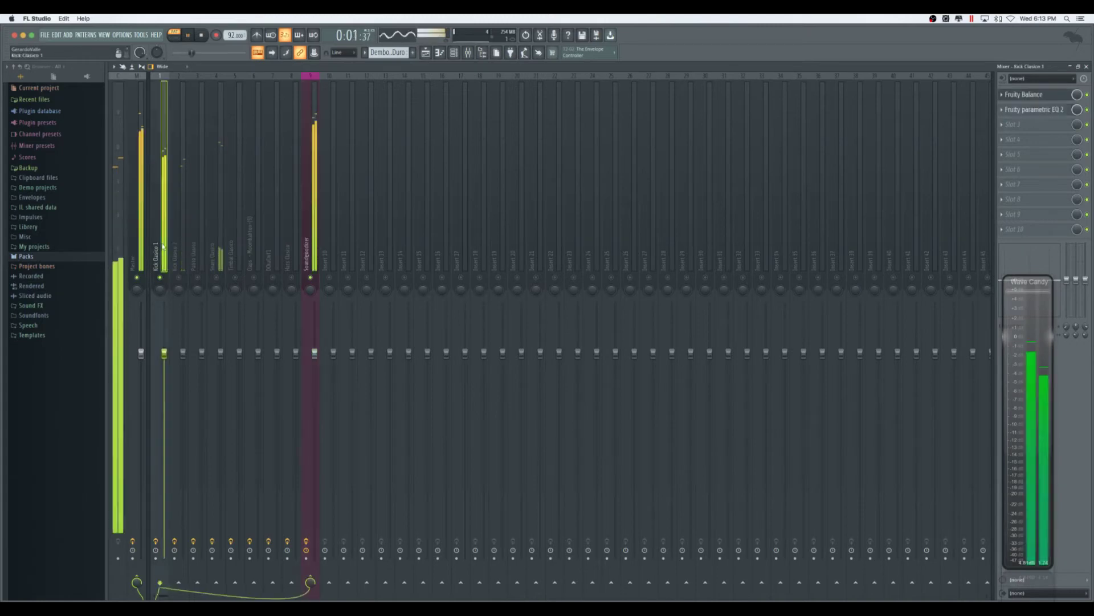
left_click(1046, 95)
left_click_drag(224, 183, 224, 178)
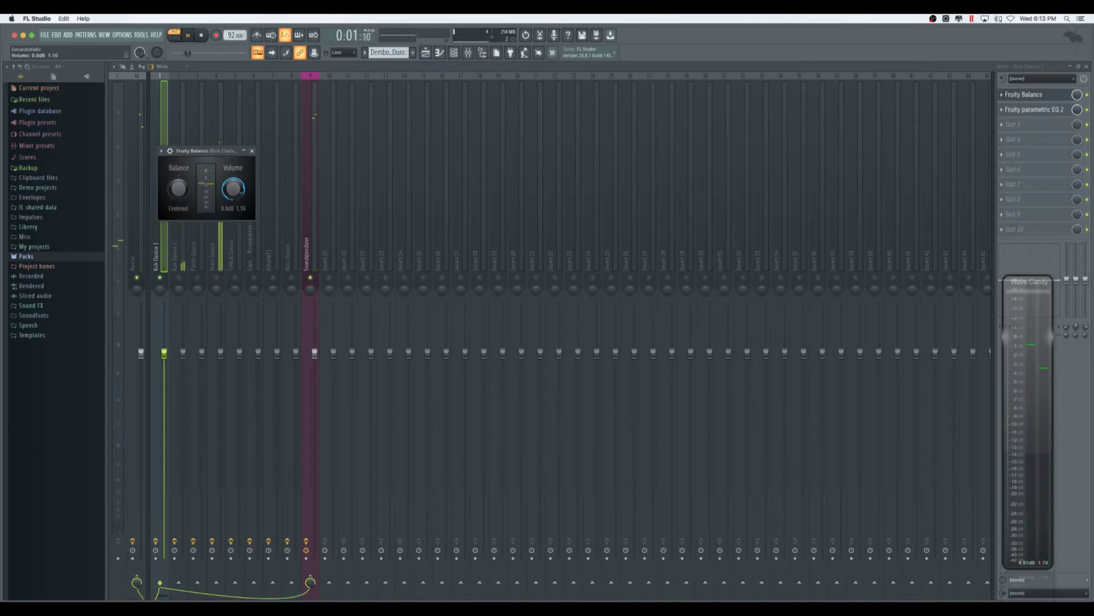
right_click(235, 191)
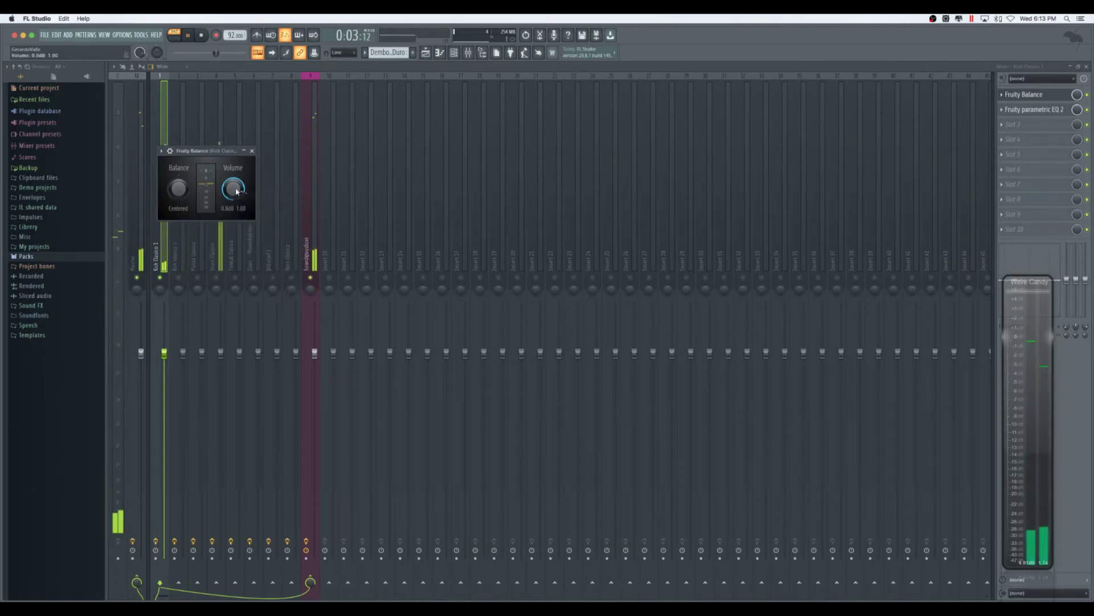
left_click_drag(233, 188, 233, 182)
key("space")
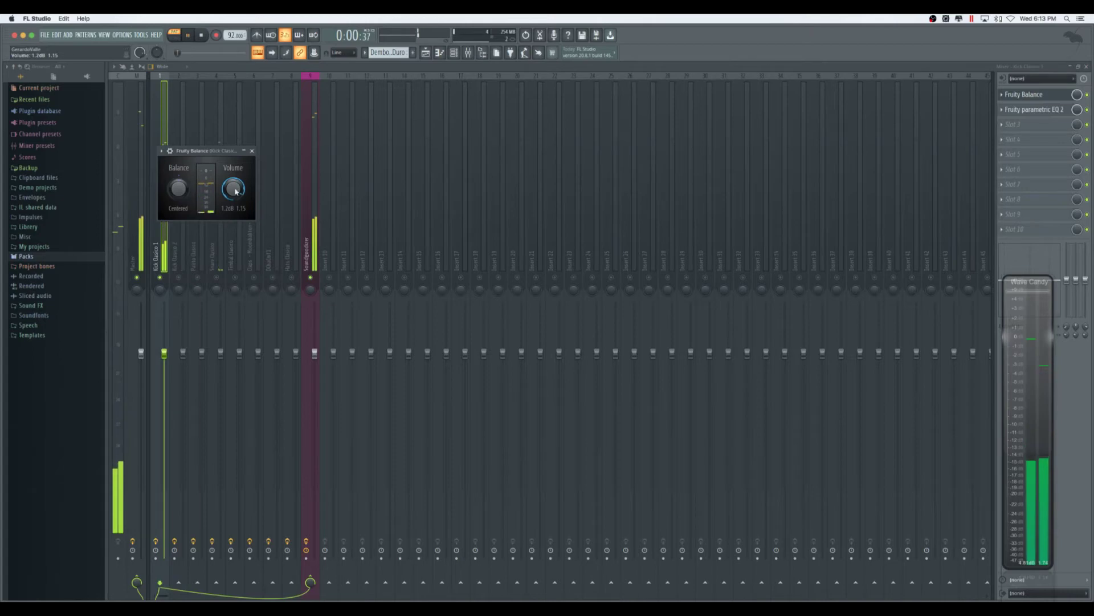
left_click(1045, 110)
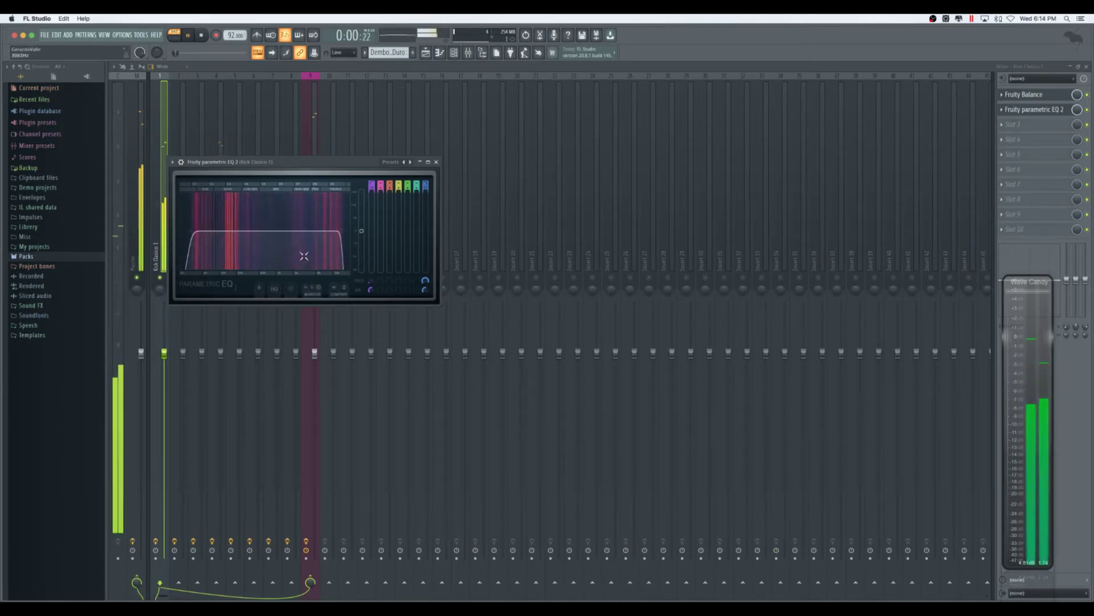
left_click(436, 162)
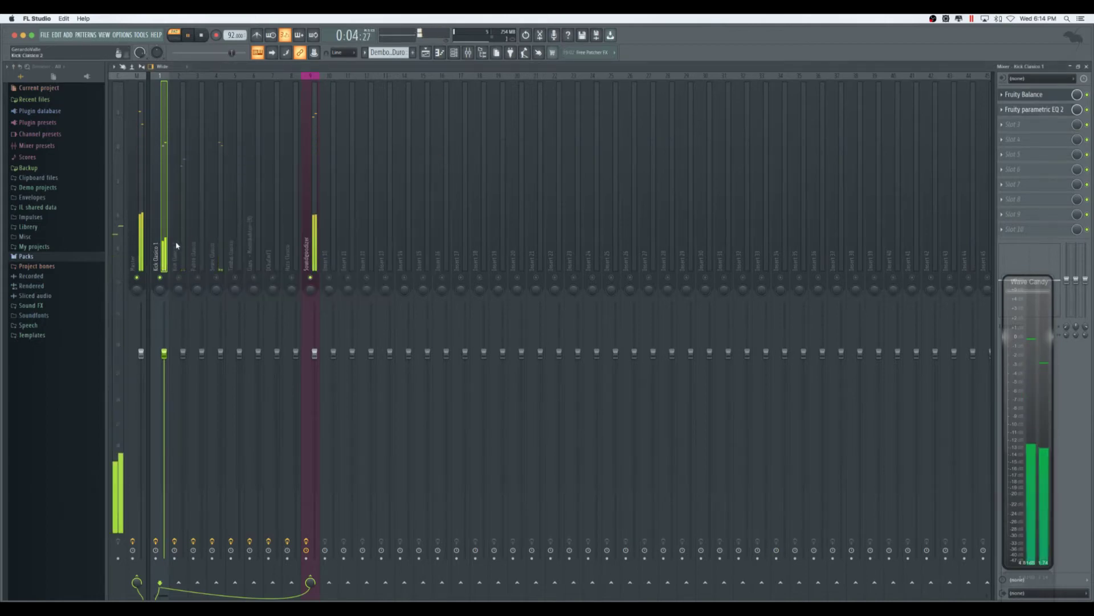
- Solo the Kick Clasico 2 track and raise its Fruity Balance volume to about 0.8 dB
right_click(179, 277)
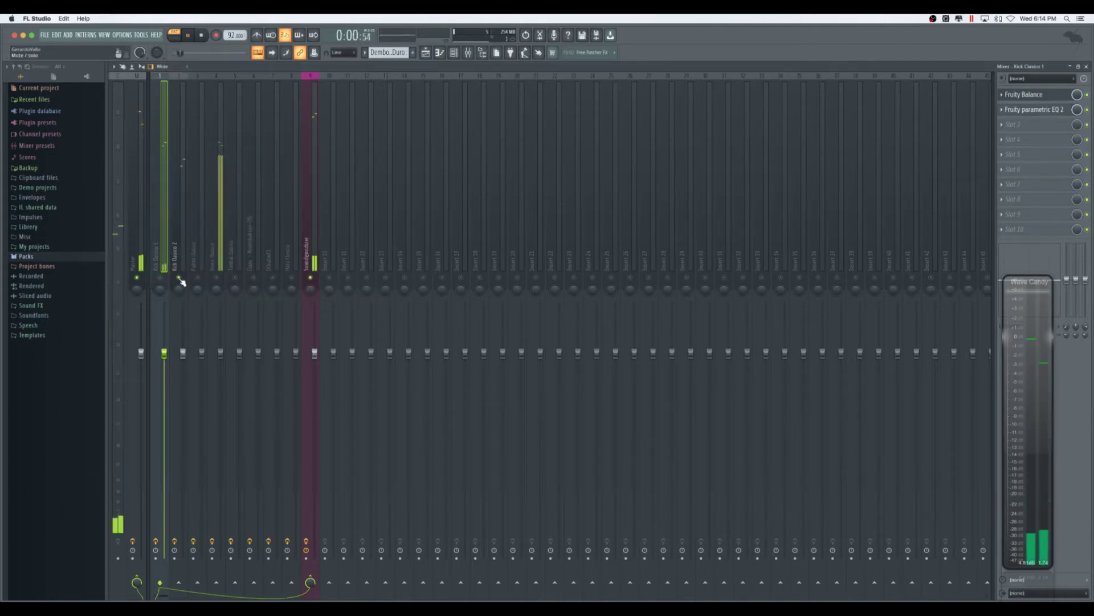
left_click(176, 243)
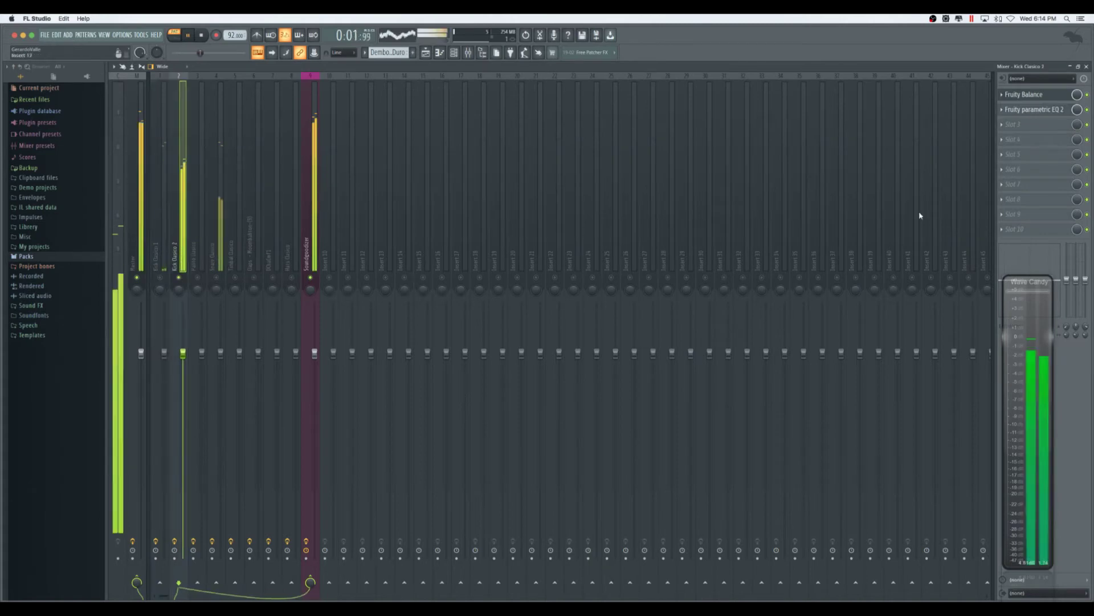
left_click(1038, 97)
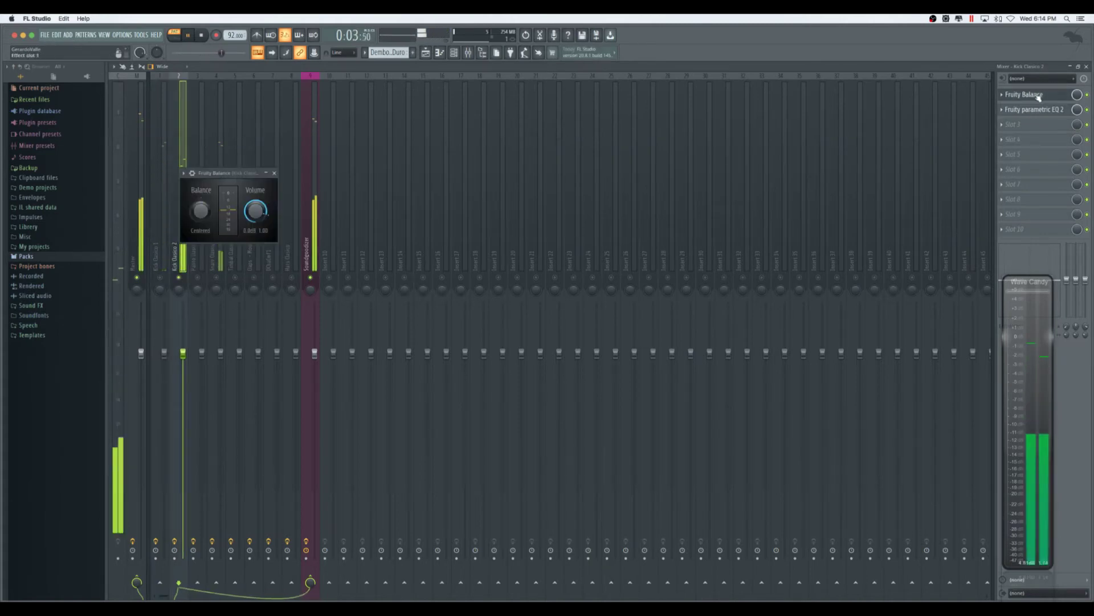
right_click(252, 221)
left_click(272, 218)
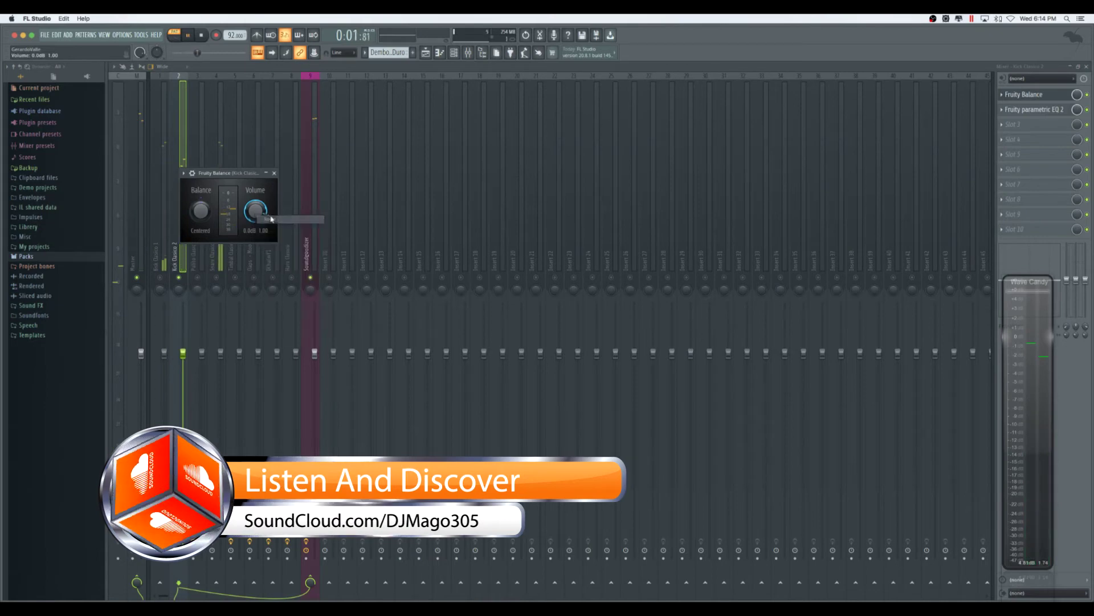
scroll(263, 211, "up", 1)
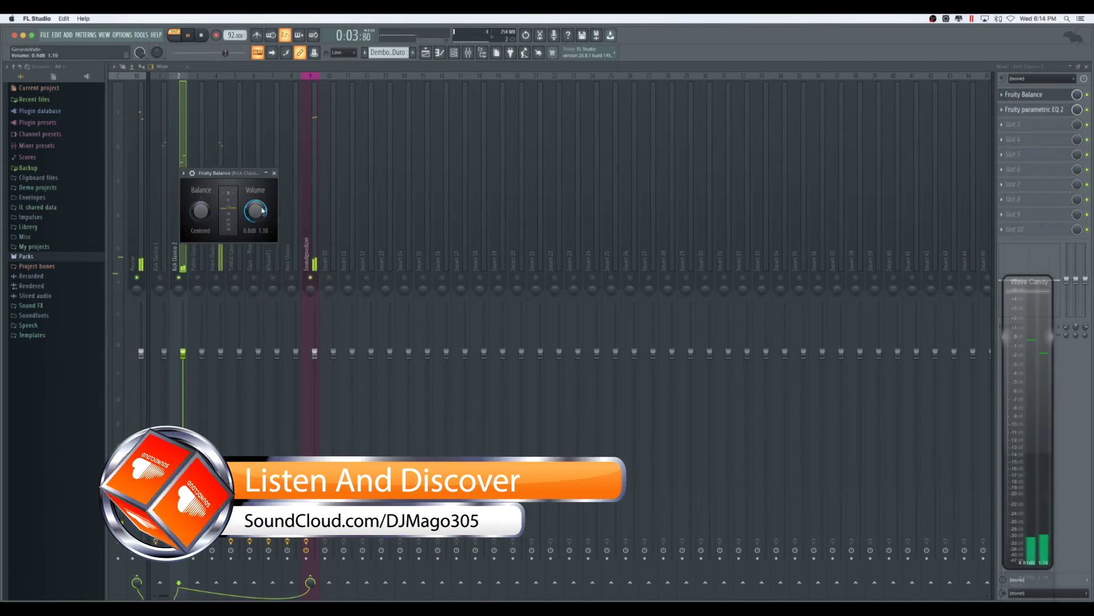
- Fine-tune the low-cut frequency of band 1 in the Parametric EQ 2 on the Kick Clasico 2 track
left_click(1037, 110)
left_click(1037, 111)
left_click(1036, 110)
left_click_drag(225, 258, 230, 253)
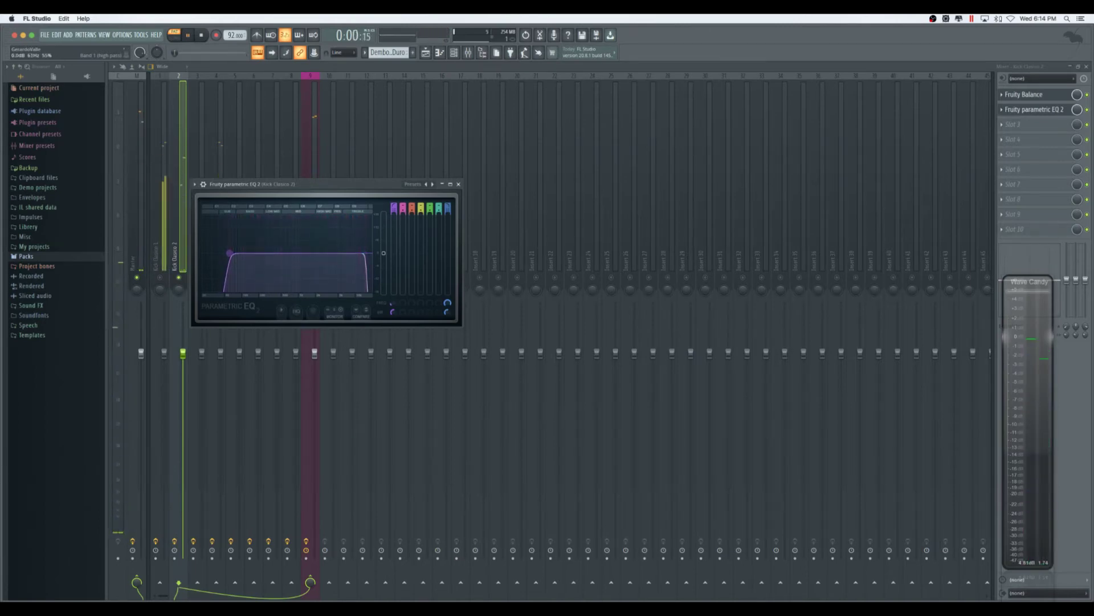
left_click_drag(229, 253, 228, 253)
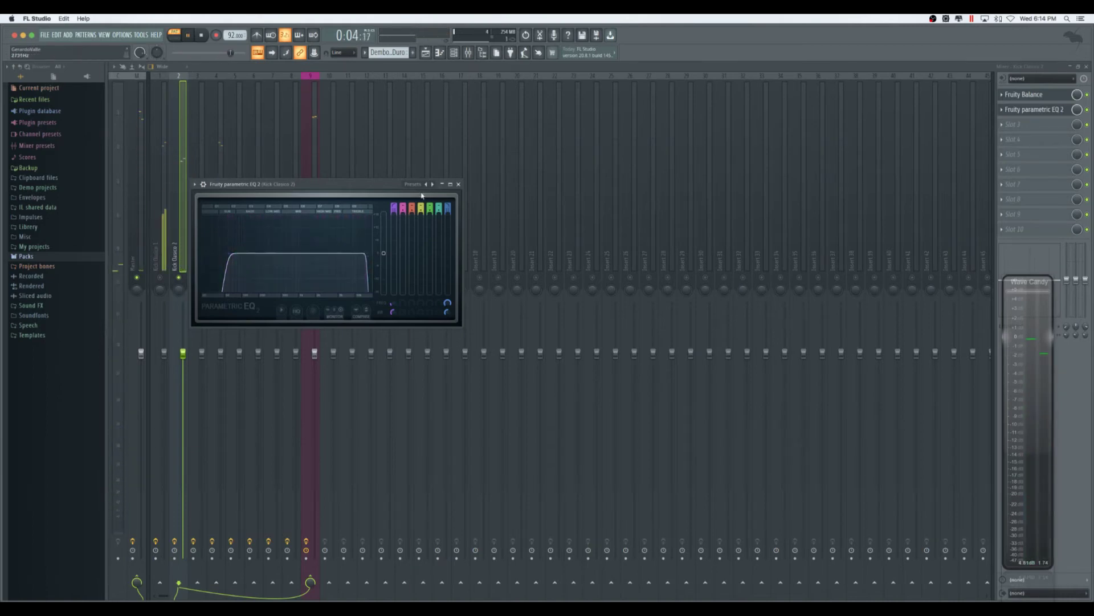
left_click(458, 185)
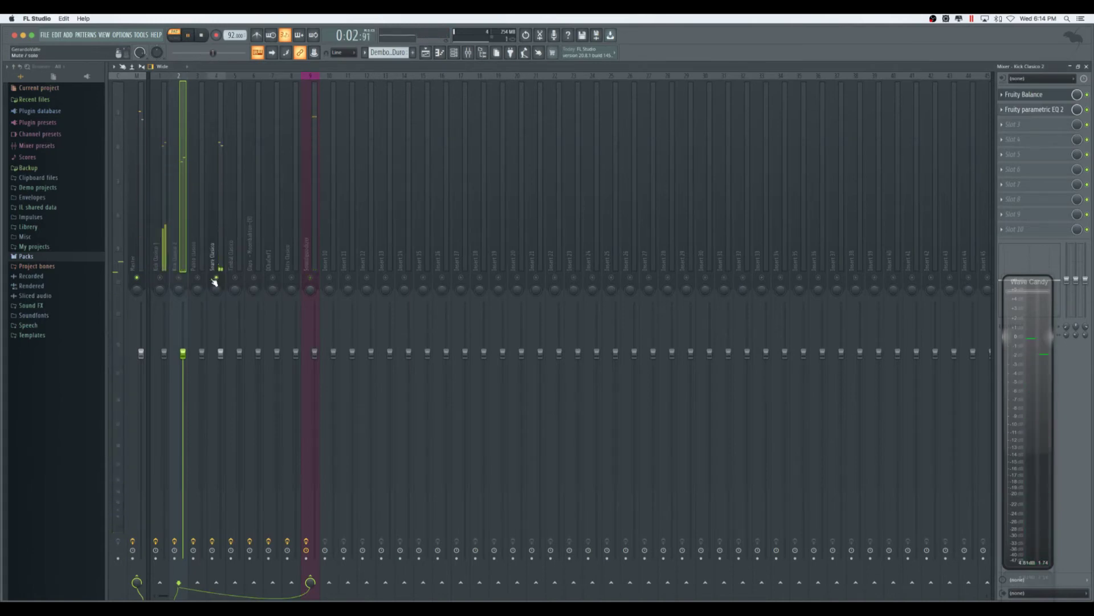
- Raise the Fruity Balance volume on the Kick Clasico 2 track to about 1.2 dB and review its Parametric EQ 2 curve
left_click(1037, 96)
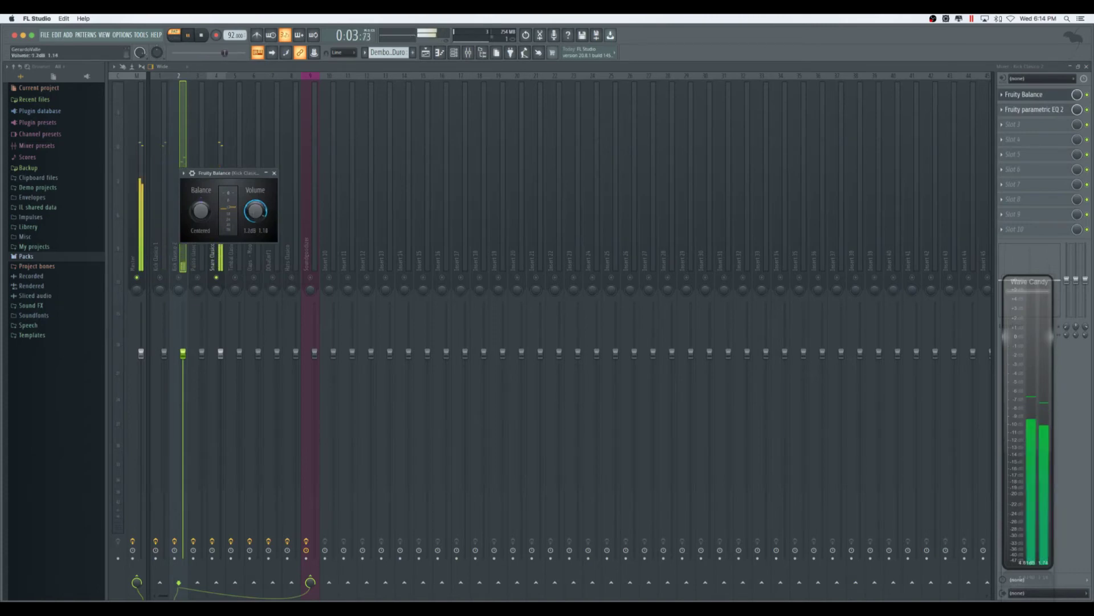
left_click(274, 173)
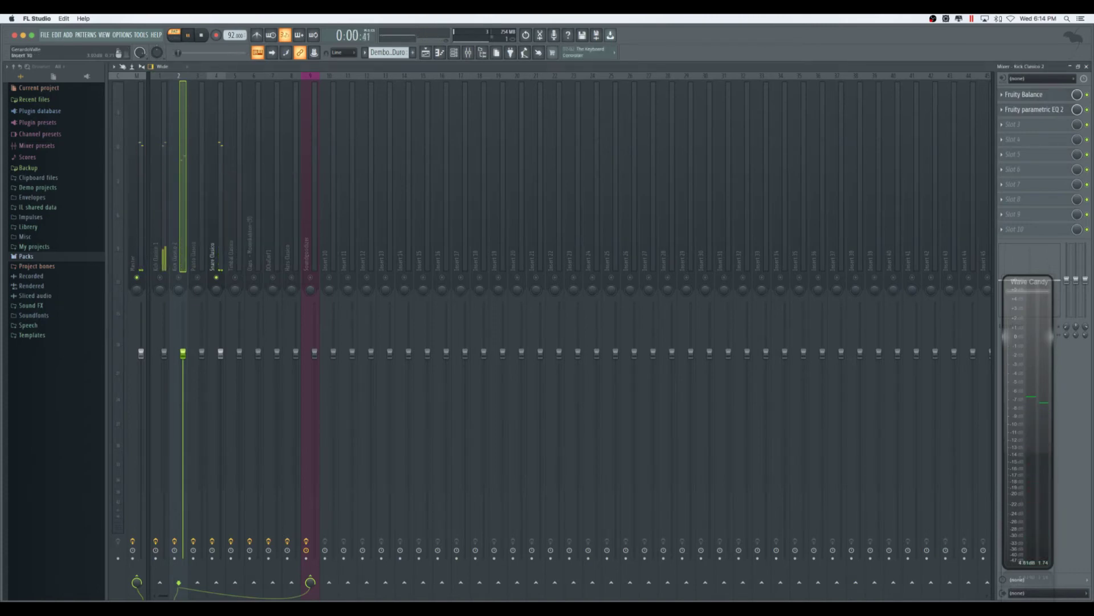
left_click(1053, 110)
left_click(1055, 111)
left_click(1055, 111)
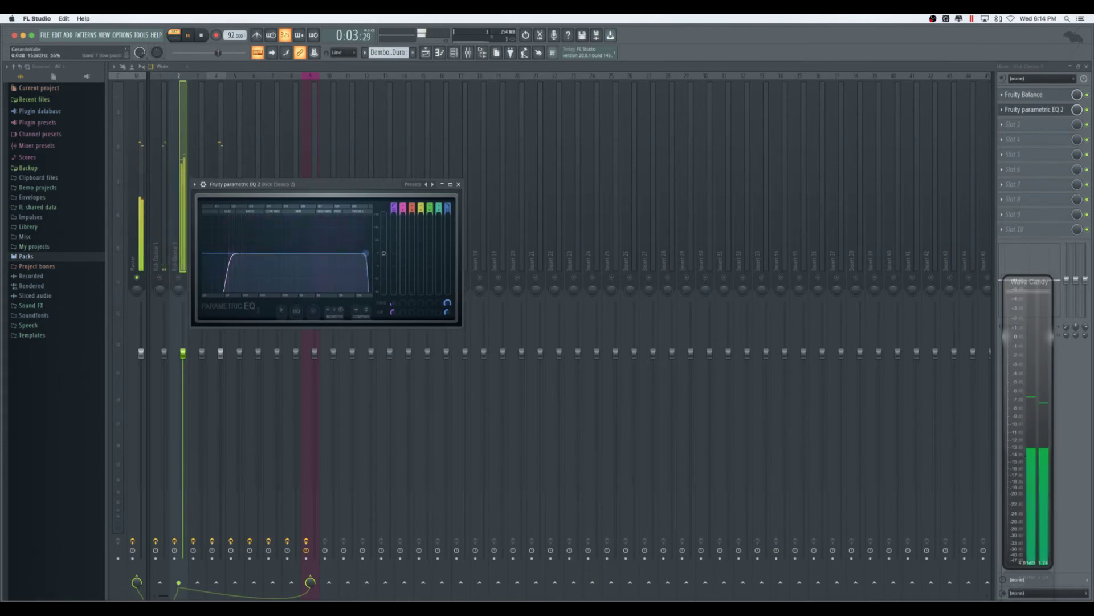
left_click(459, 184)
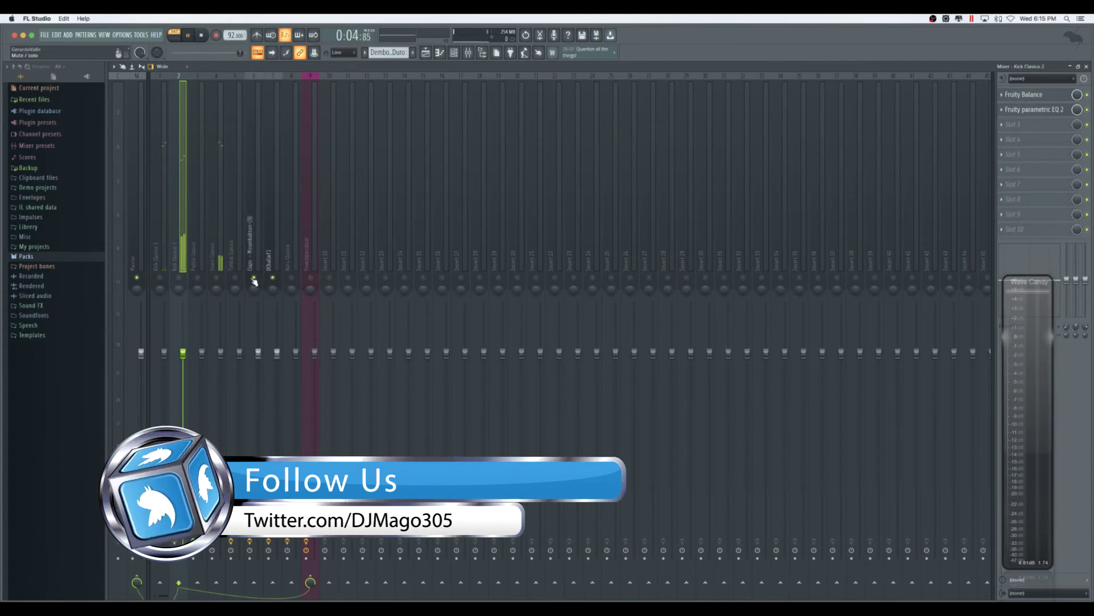
- Unmute all tracks from Kick Clasico 1 through Soundgoodizer and check the Soundgoodizer effect on its track
left_click_drag(216, 277, 160, 278)
left_click_drag(254, 277, 313, 282)
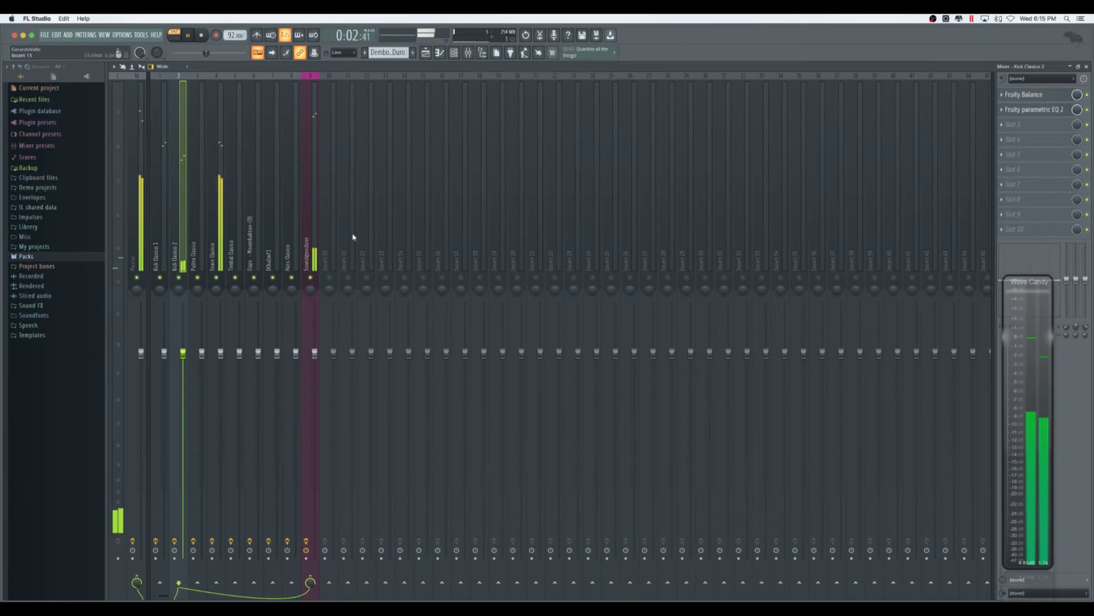
left_click(312, 228)
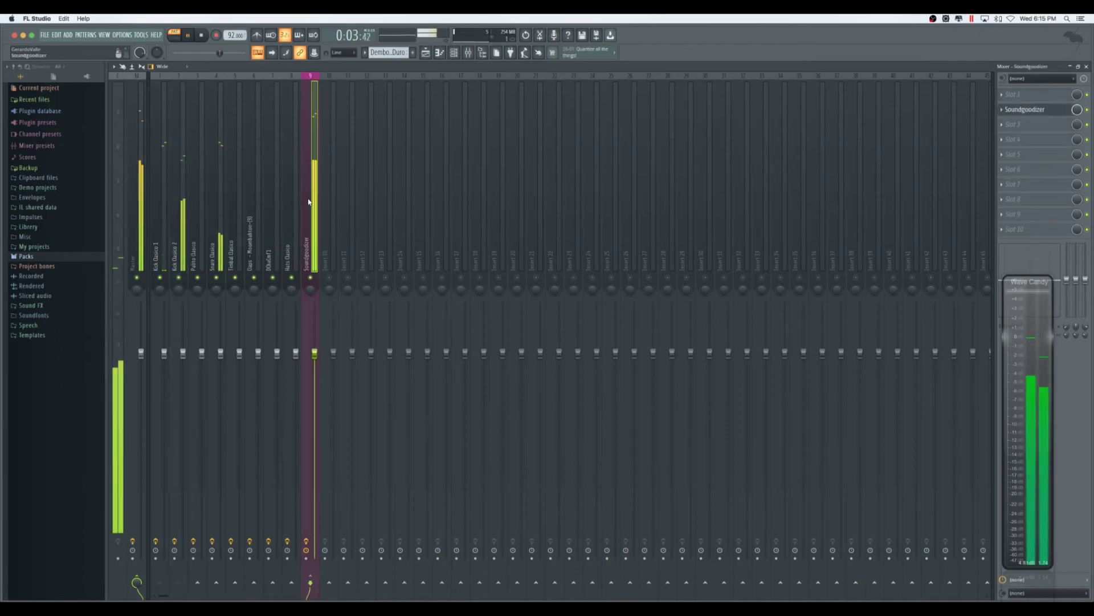
left_click(1025, 109)
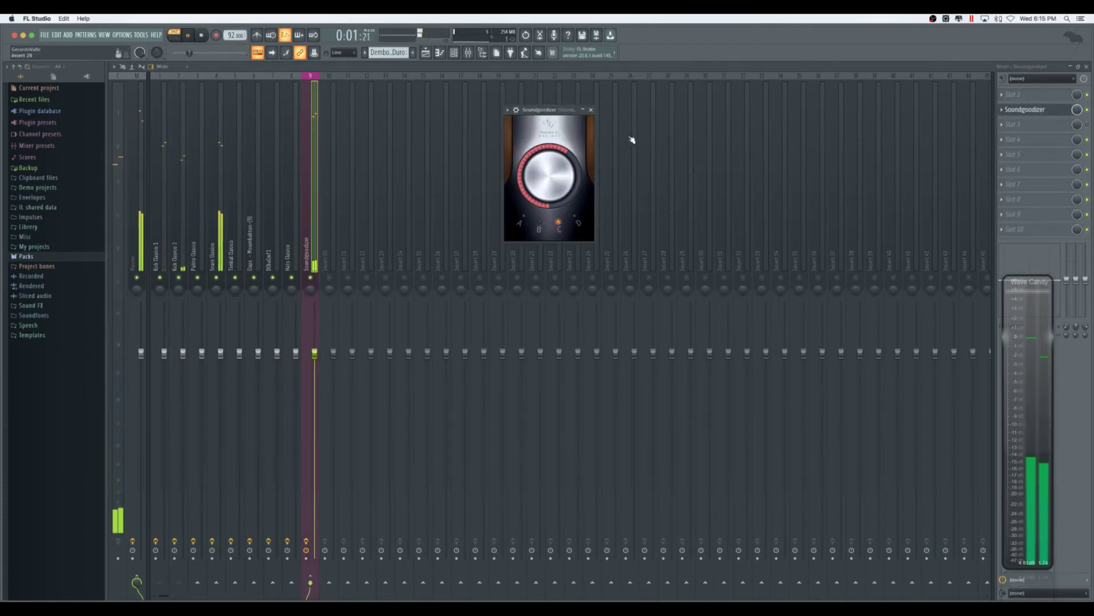
left_click(592, 110)
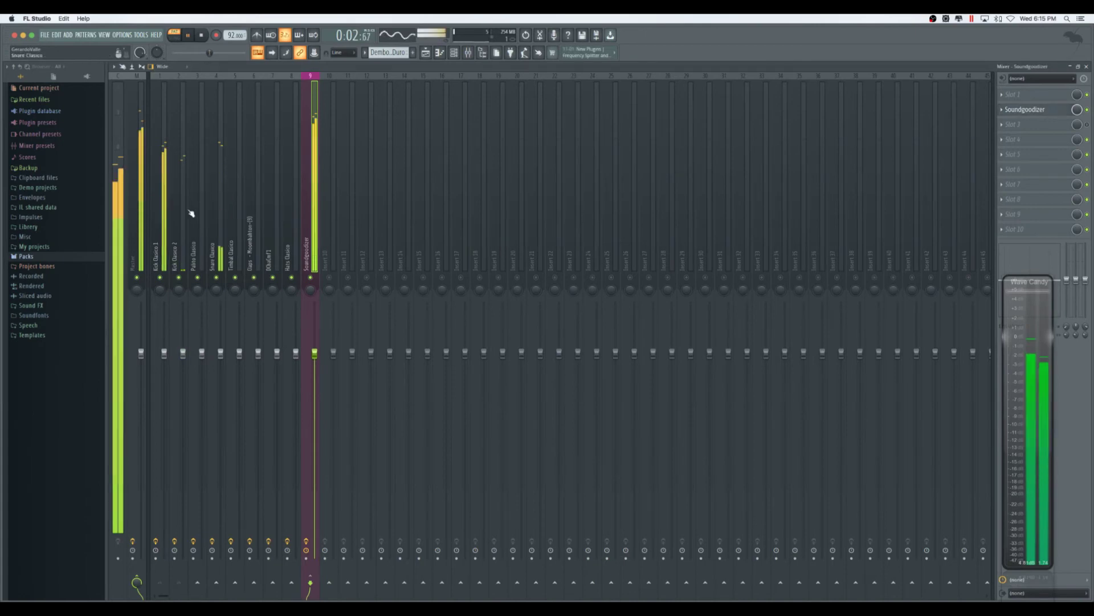
- Select the Master track and check the Fruity Limiter in its last effect slot
left_click(142, 121)
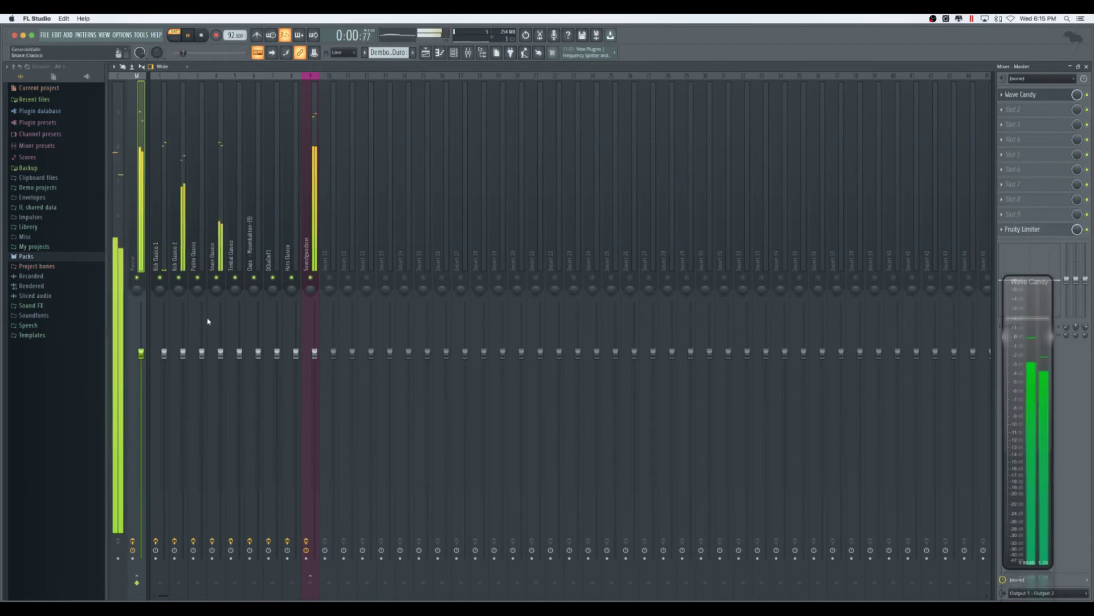
left_click(1047, 230)
left_click(1046, 231)
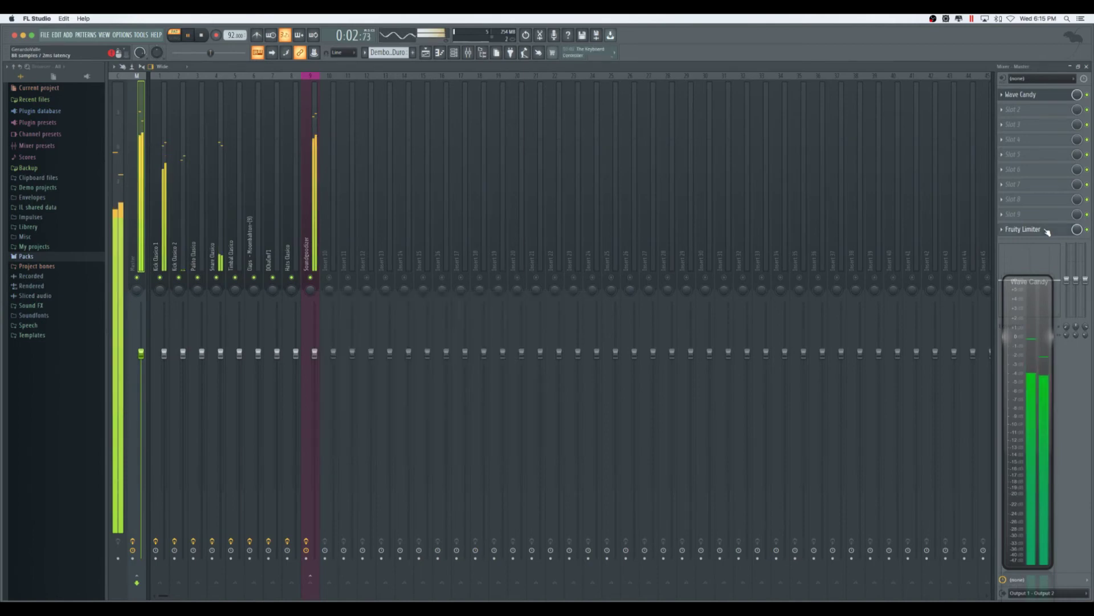
- Switch the Master track's Fruity Limiter to compressor mode, lower its threshold and adjust the knee and ratio
left_click(1048, 231)
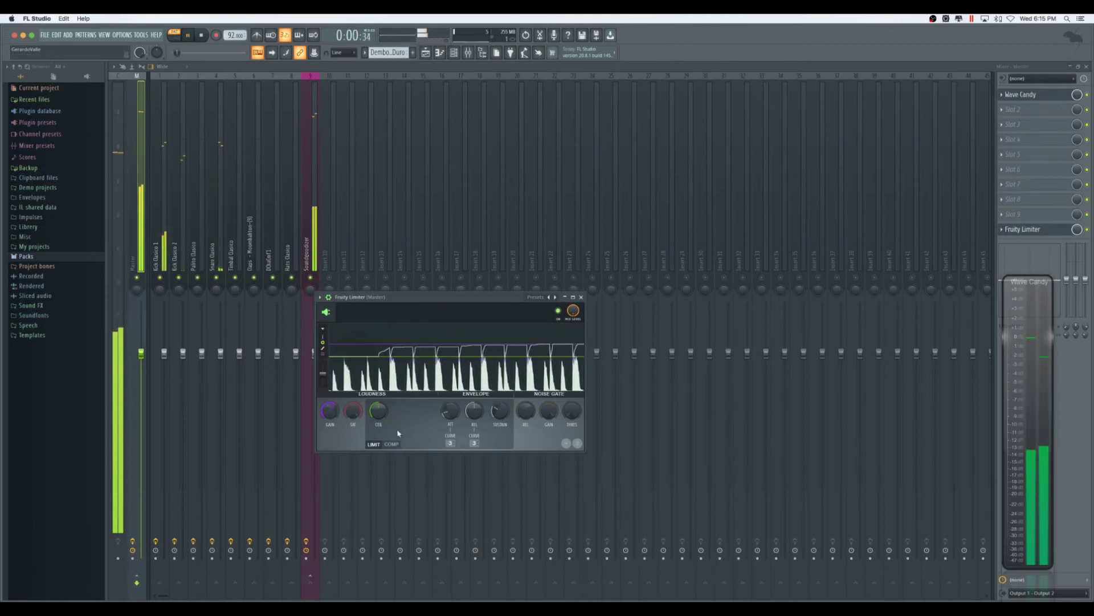
left_click(392, 445)
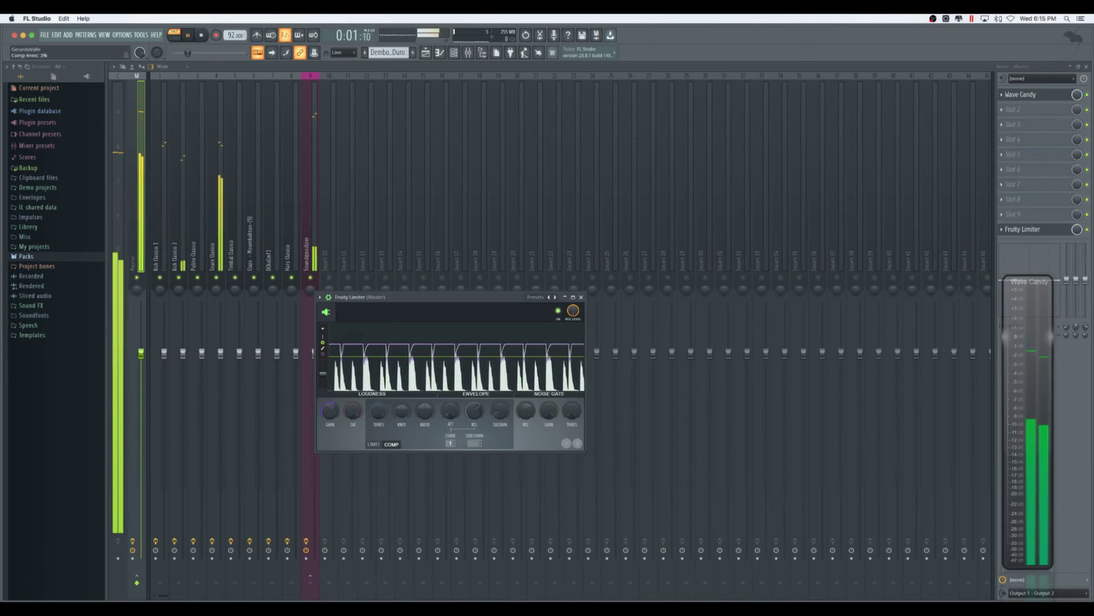
left_click_drag(379, 410, 379, 432)
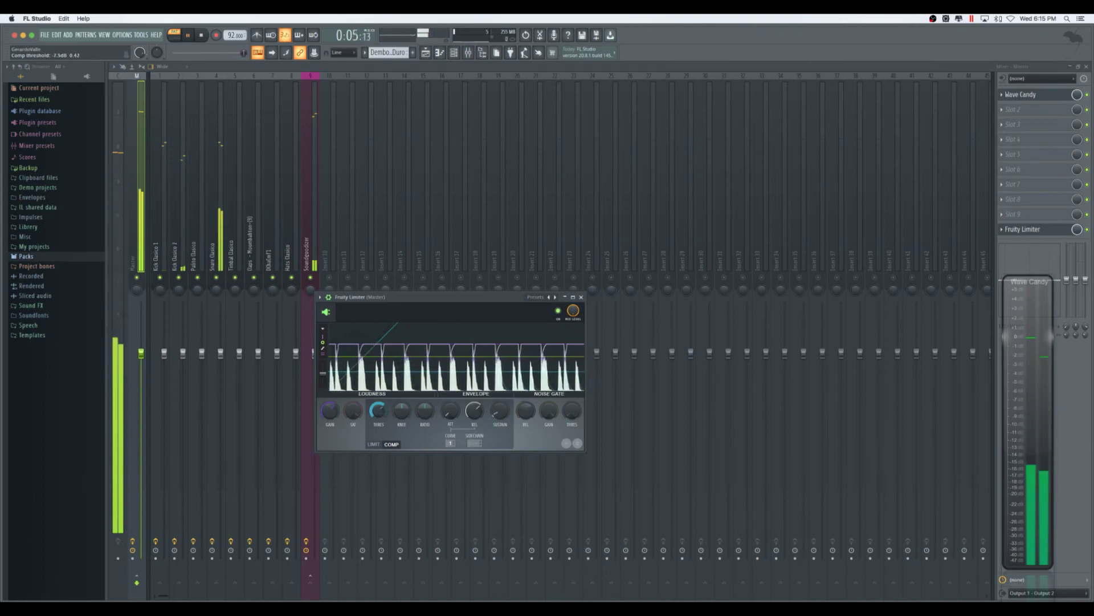
left_click_drag(379, 432, 378, 430)
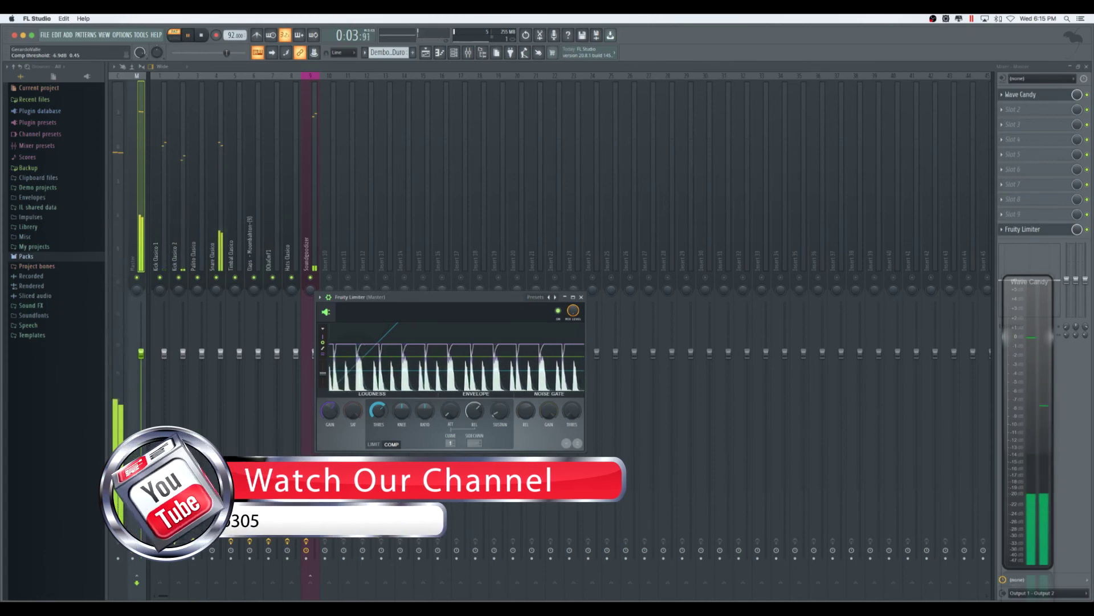
left_click_drag(405, 415, 379, 411)
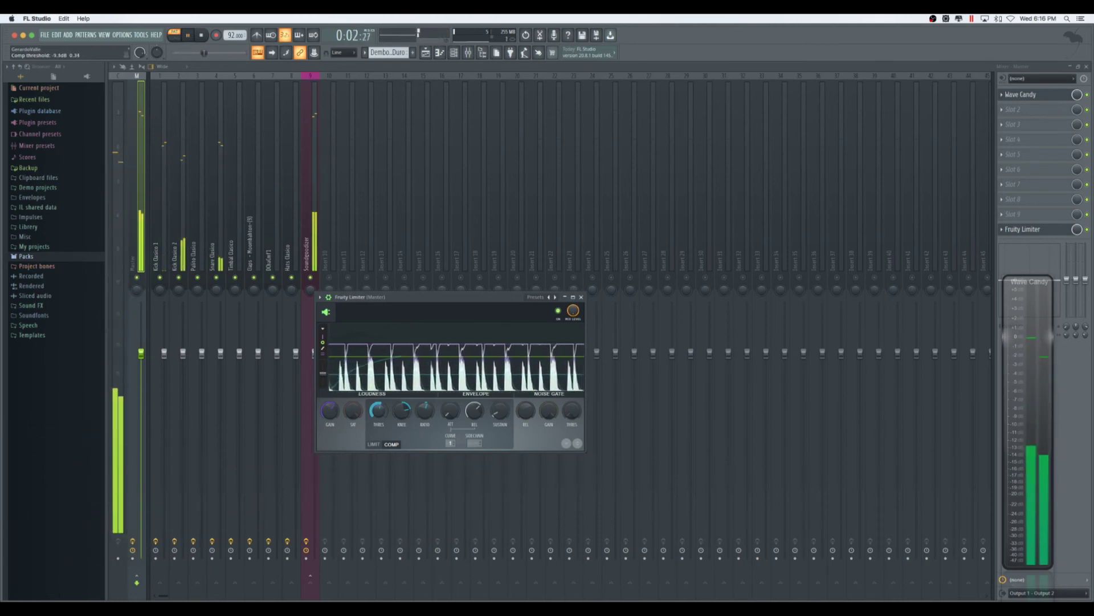
left_click_drag(379, 412, 425, 417)
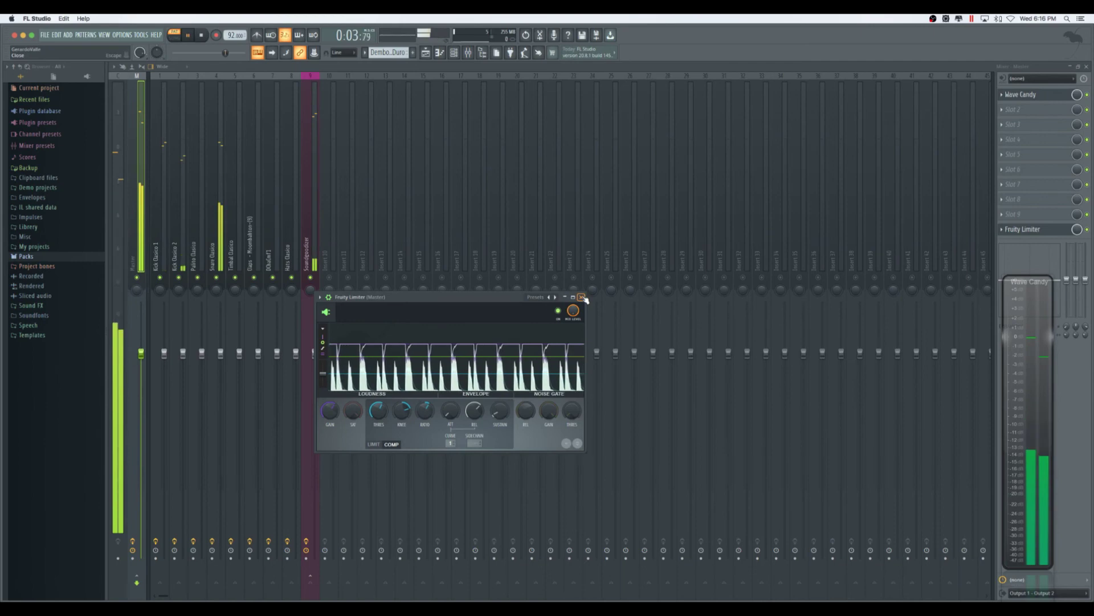
- Return the Master's Fruity Limiter to limiter mode, raise its gain slightly and close the plugin
left_click(374, 444)
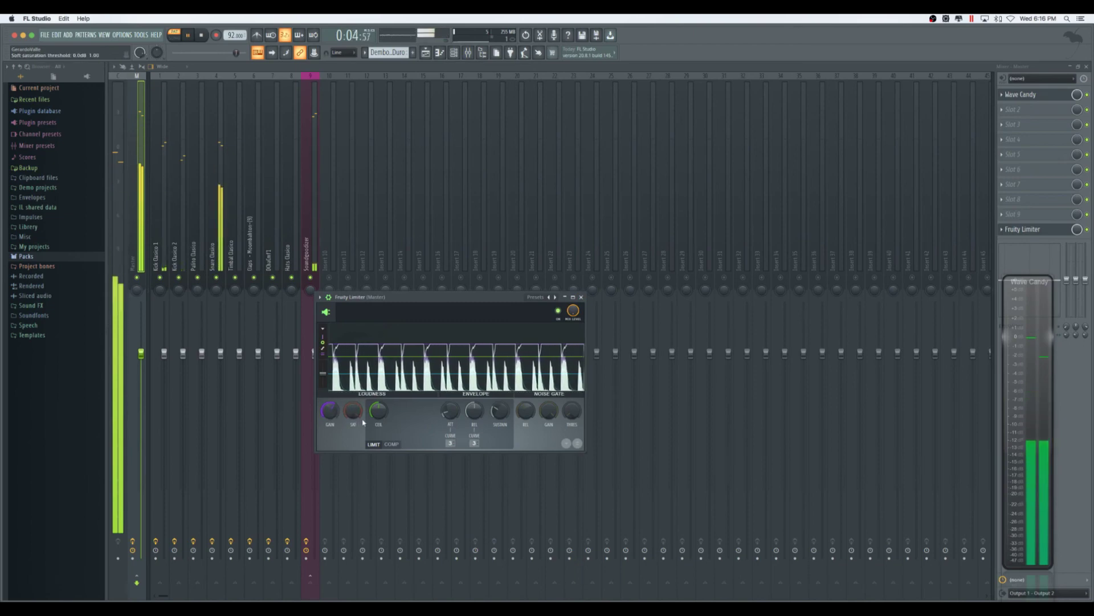
left_click_drag(329, 410, 330, 402)
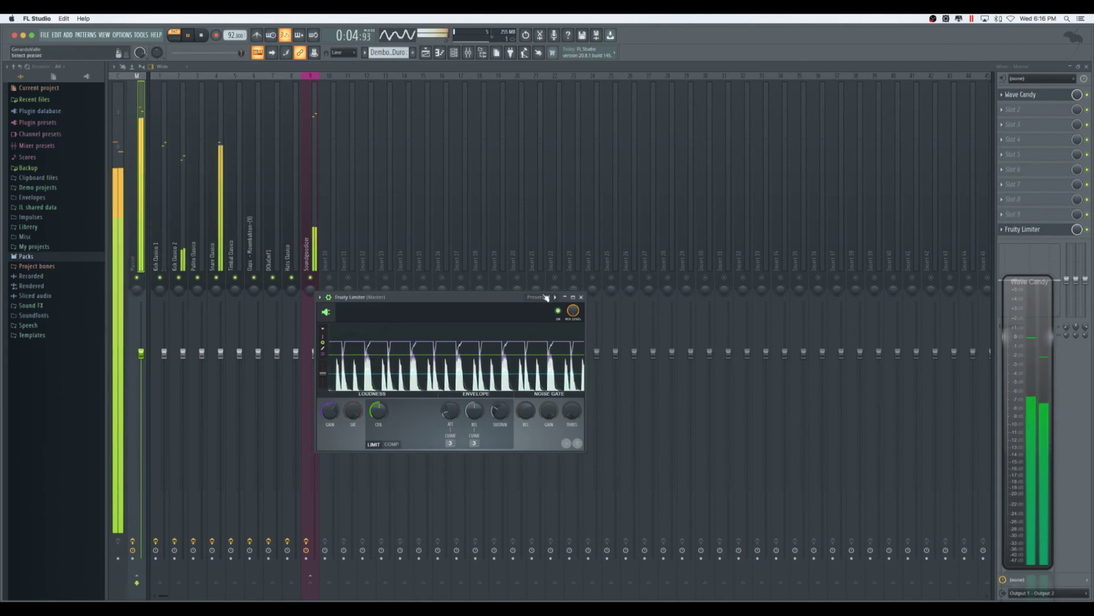
left_click(578, 297)
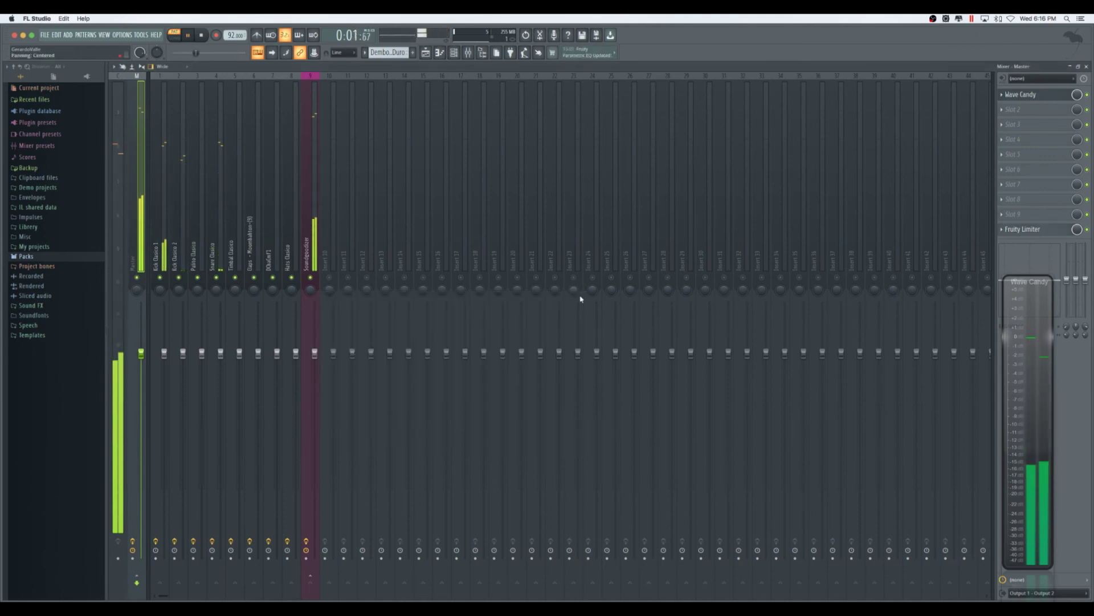
- Stop playback and show the Channel rack with the dembow pattern
key("space")
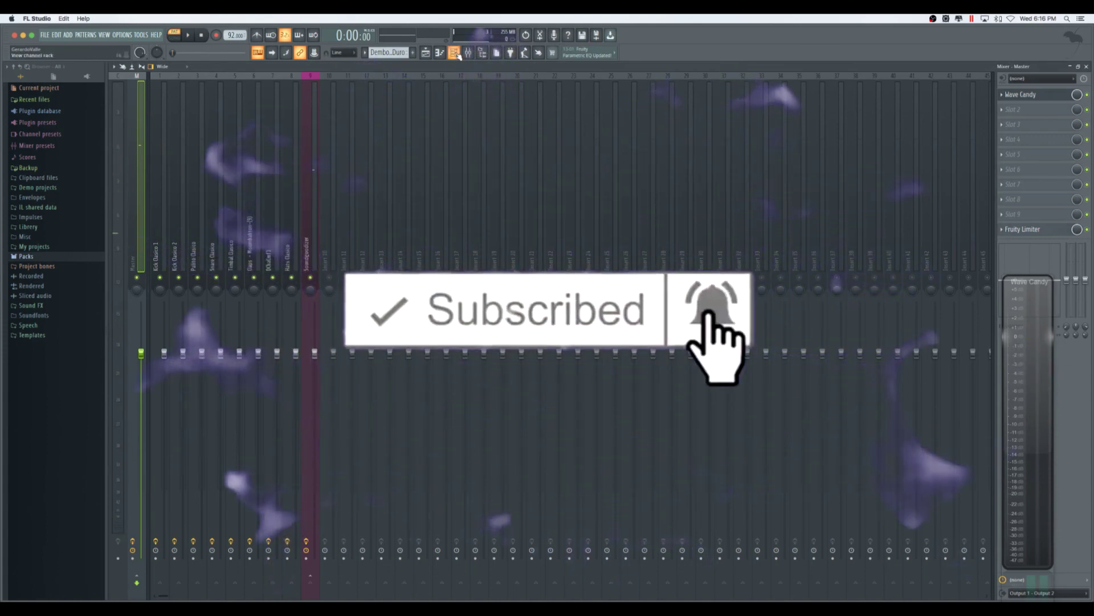
left_click(455, 53)
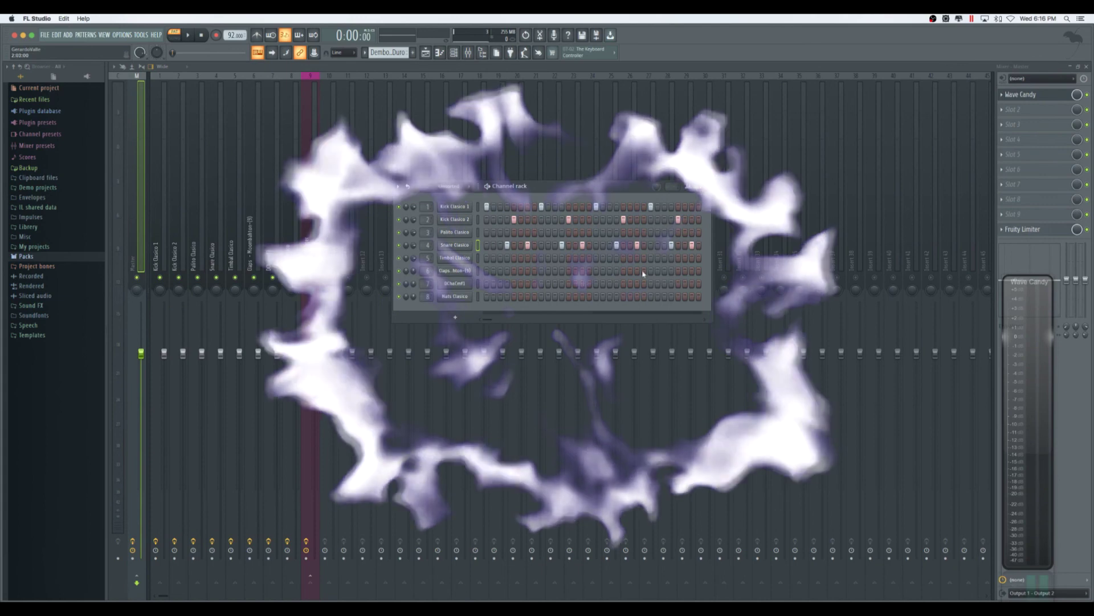